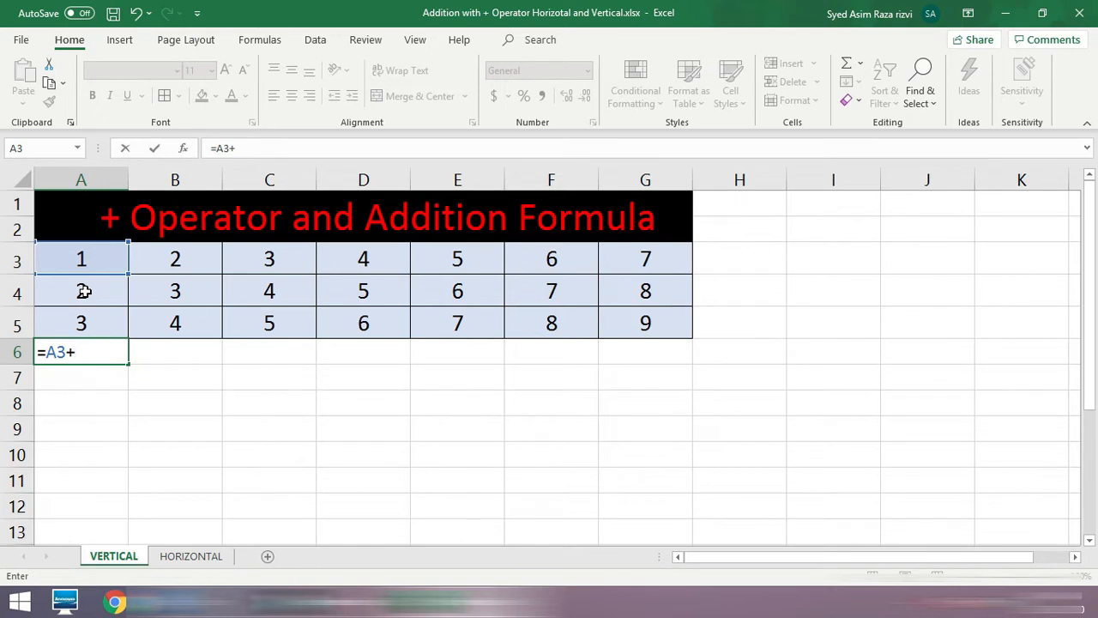
Complete the formula in A6 as =A3+A4+A5 and enter it
{"action": "left_click", "coordinate": [84, 292]}
{"action": "type", "text": "+"}
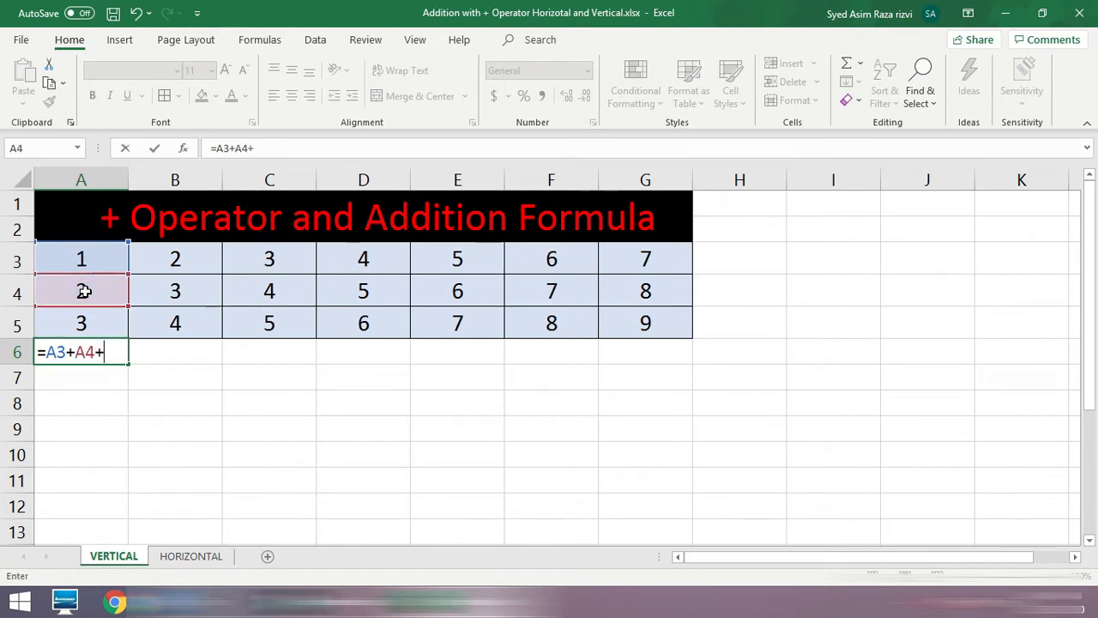
{"action": "left_click", "coordinate": [84, 326]}
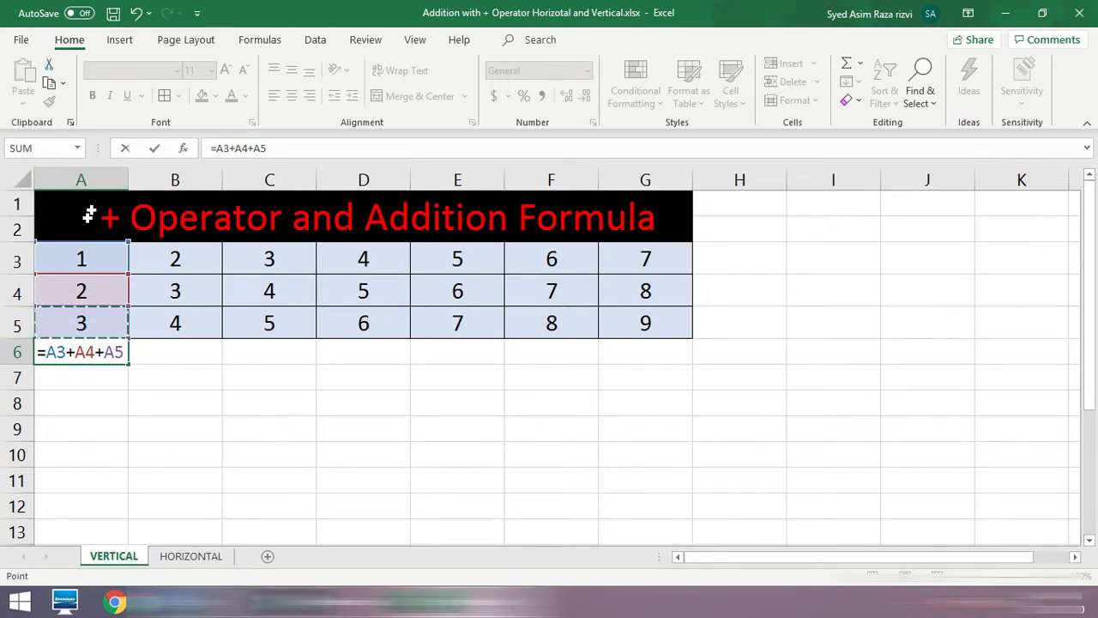
{"action": "key", "text": "Return"}
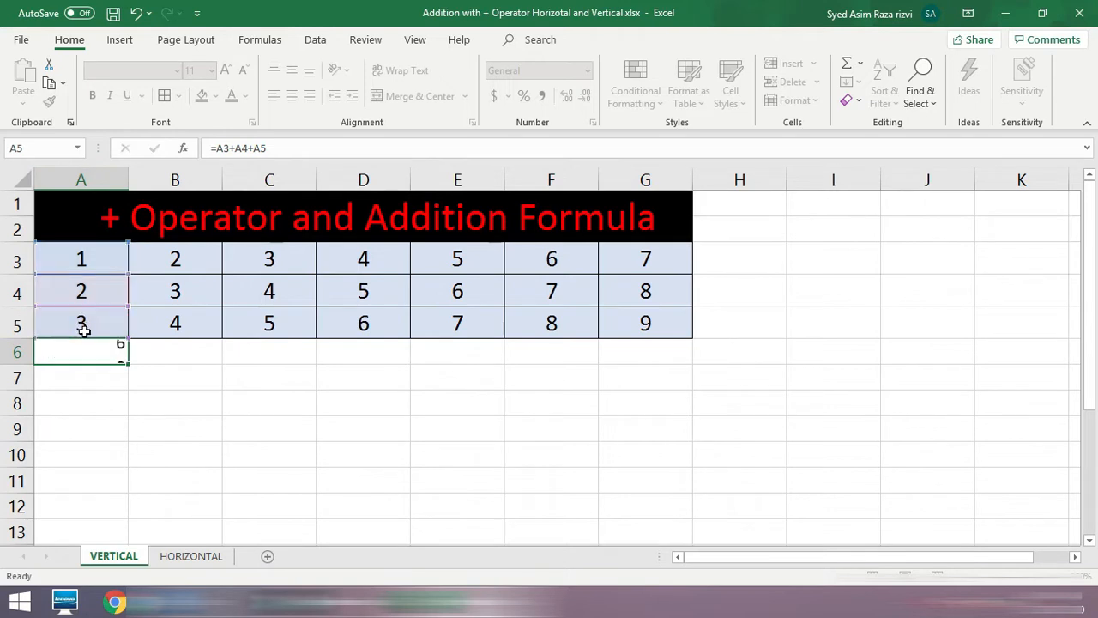
Copy the addition formula from A6 across row 6 to B6 and on through G6
{"action": "left_click", "coordinate": [89, 348]}
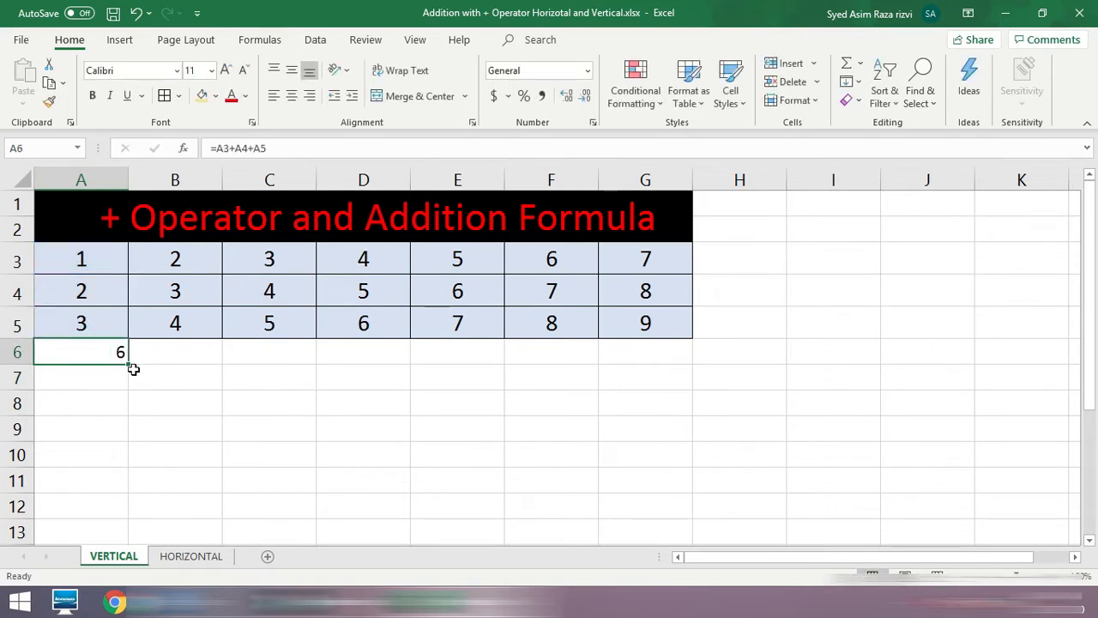
{"action": "left_click_drag", "start_coordinate": [129, 365], "coordinate": [209, 352]}
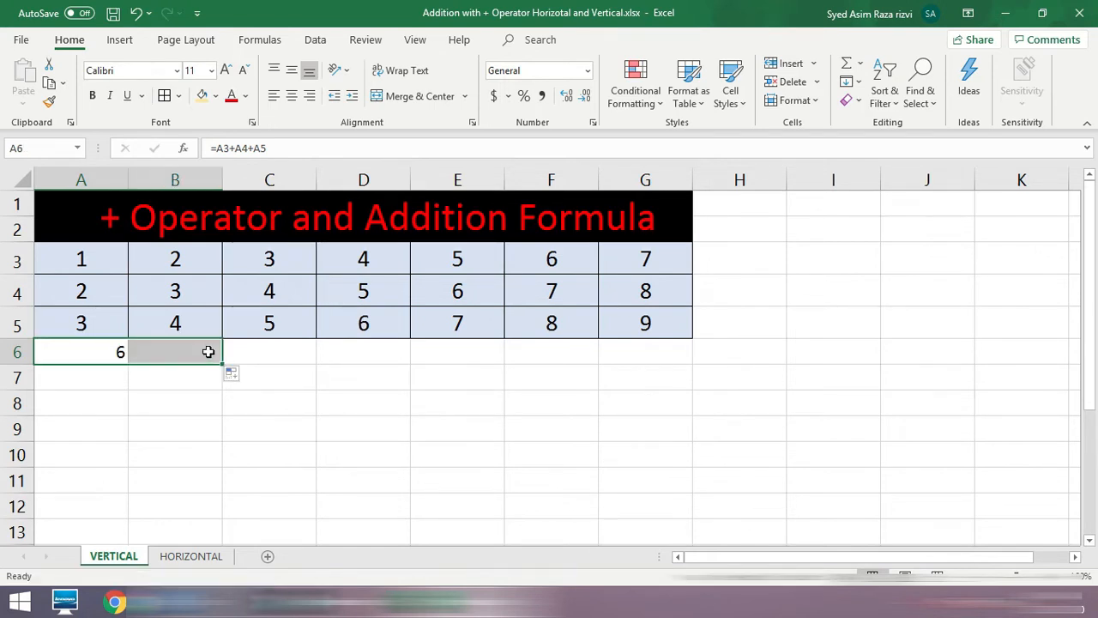
{"action": "left_click", "coordinate": [185, 288]}
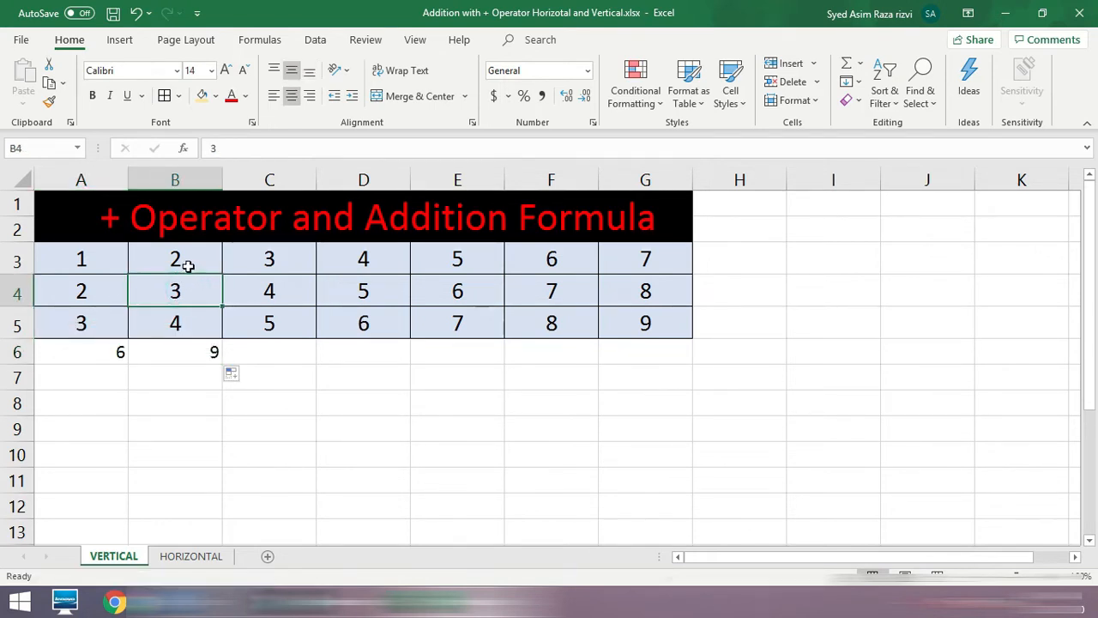
{"action": "left_click", "coordinate": [186, 262]}
{"action": "left_click", "coordinate": [208, 358]}
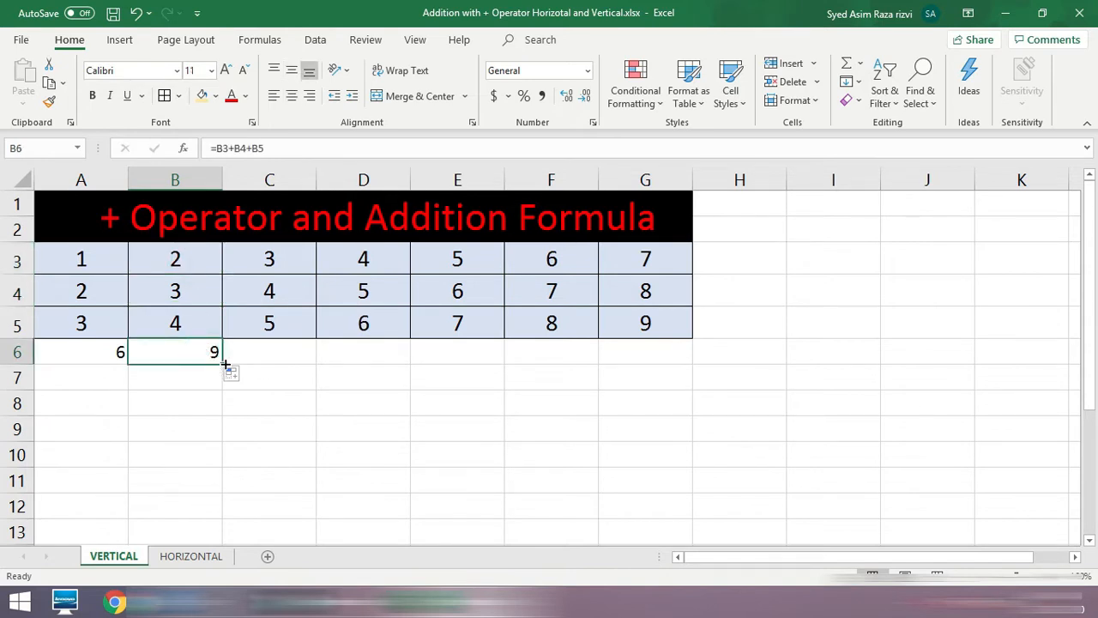
{"action": "left_click_drag", "start_coordinate": [223, 364], "coordinate": [687, 367]}
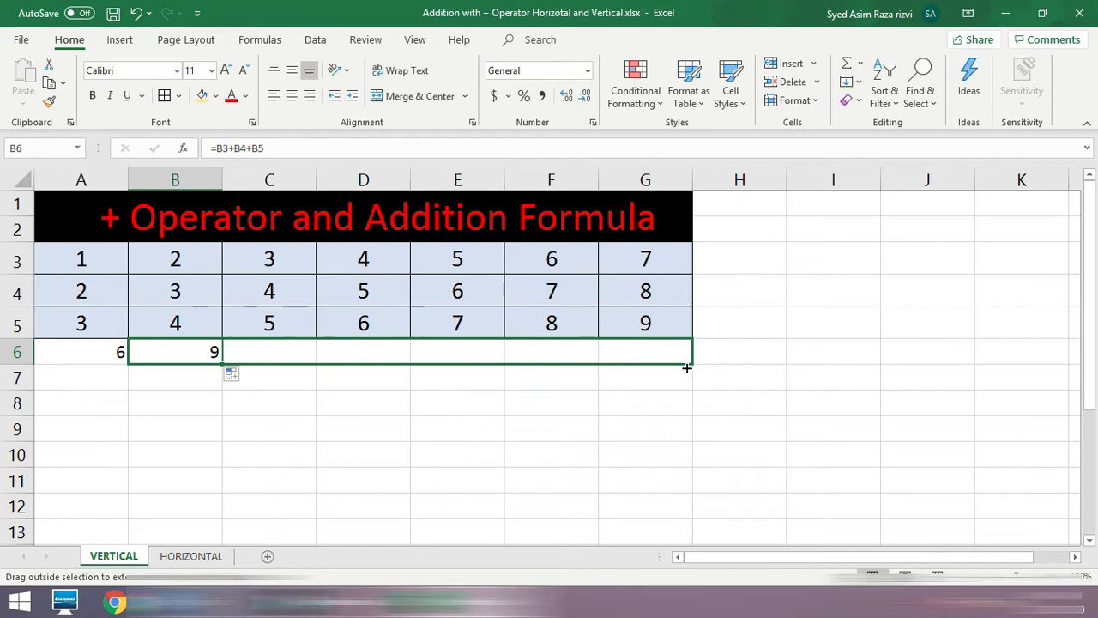
{"action": "left_click_drag", "start_coordinate": [686, 368], "coordinate": [686, 368]}
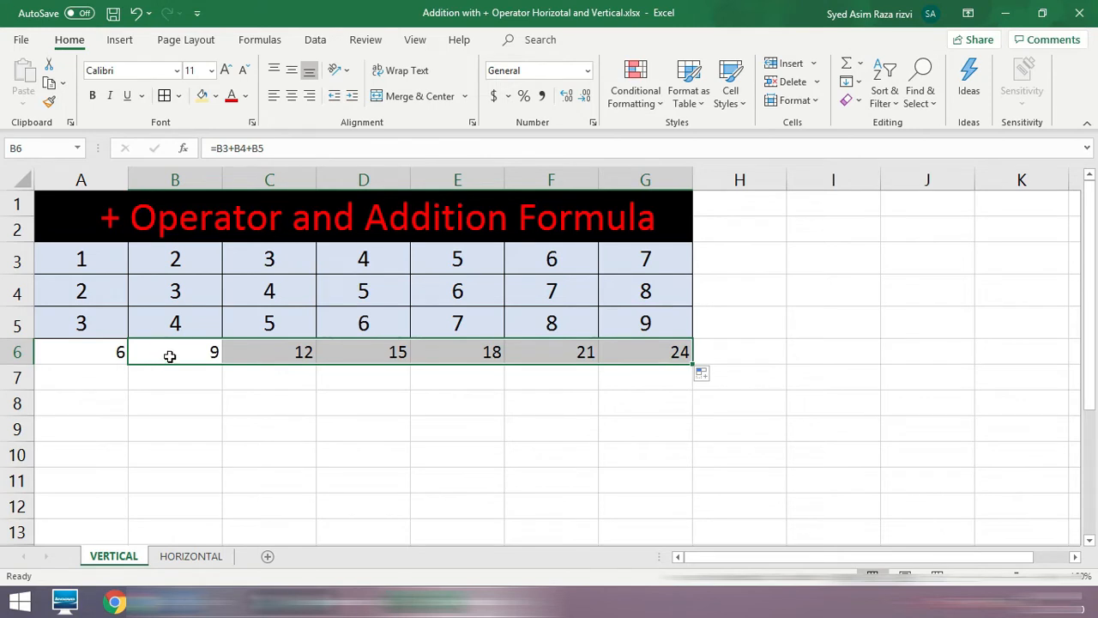
Examine the addition formulas in A6, B6 and G6 and the cells and rows they add up
{"action": "double_click", "coordinate": [100, 355]}
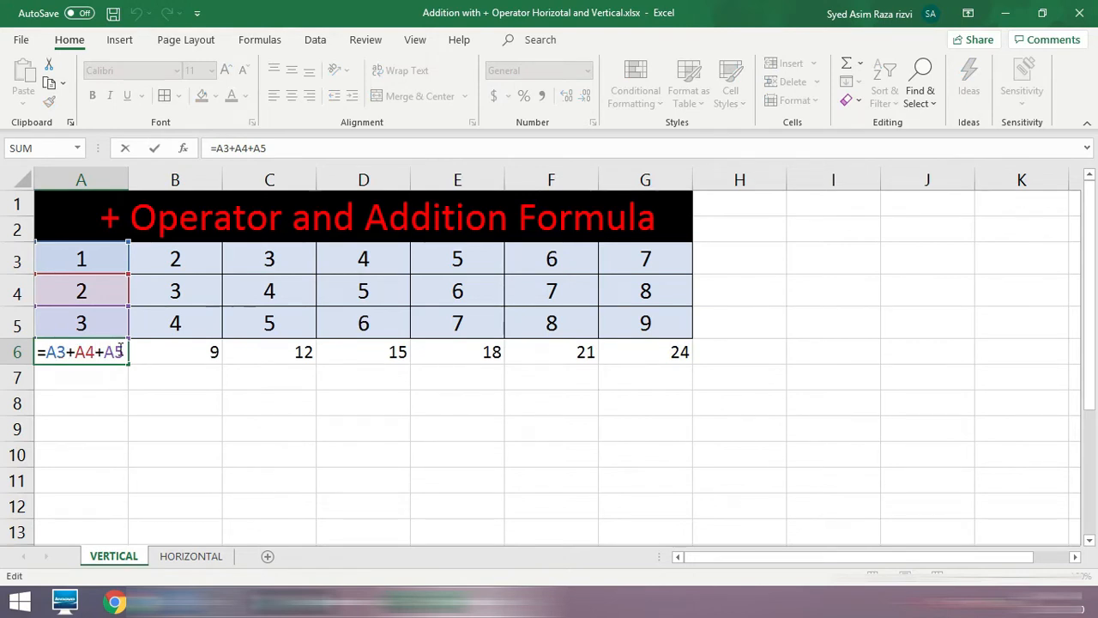
{"action": "left_click", "coordinate": [196, 354]}
{"action": "double_click", "coordinate": [196, 352]}
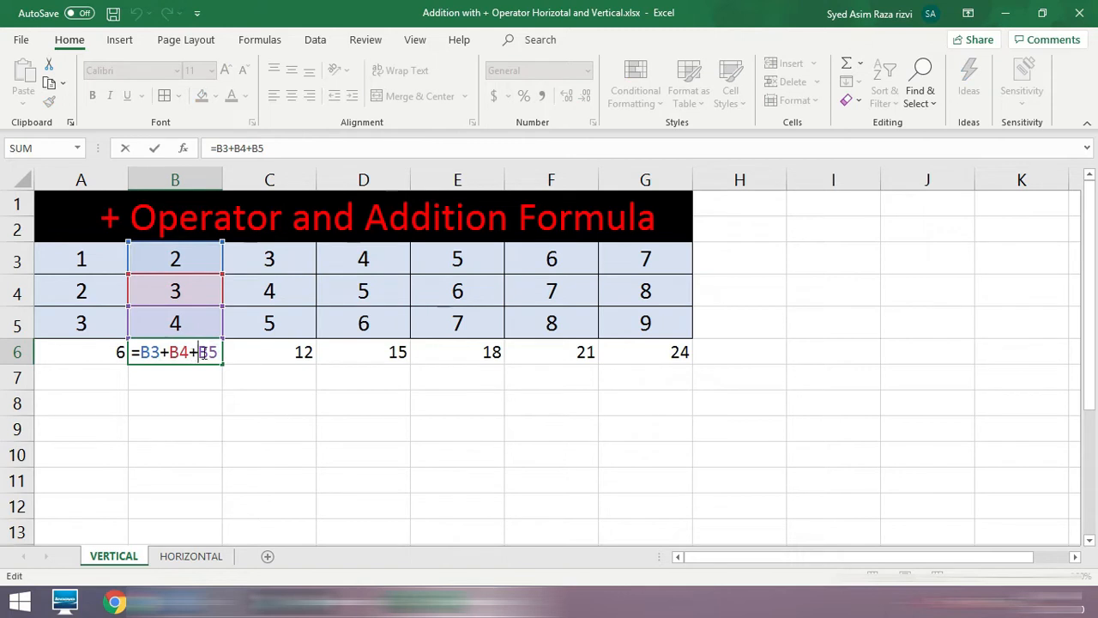
{"action": "key", "text": "Return"}
{"action": "left_click", "coordinate": [651, 350]}
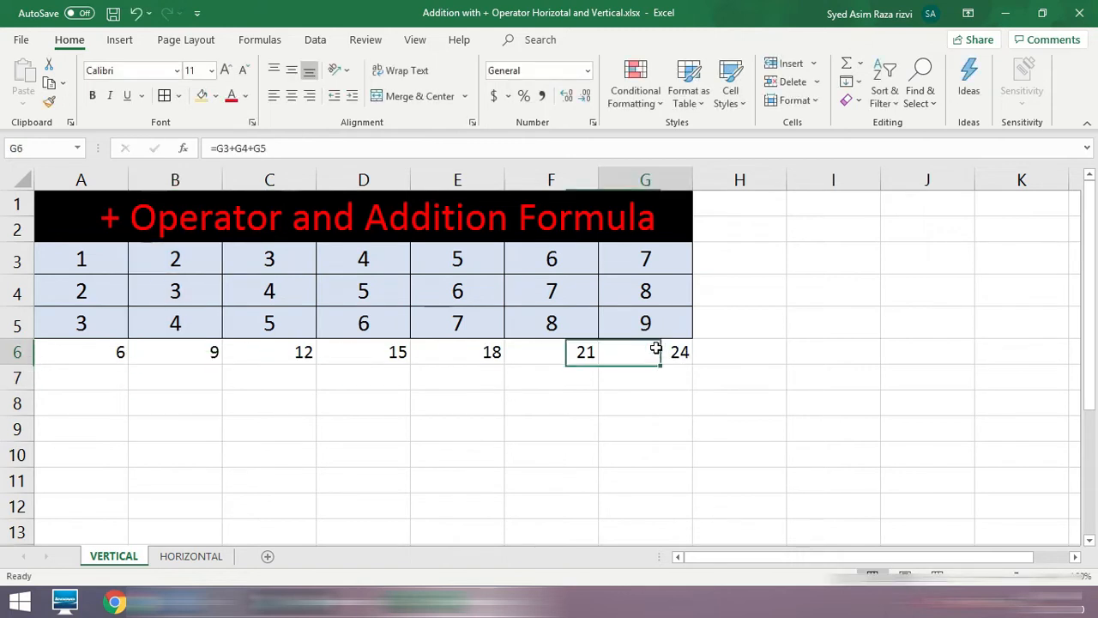
{"action": "double_click", "coordinate": [657, 352]}
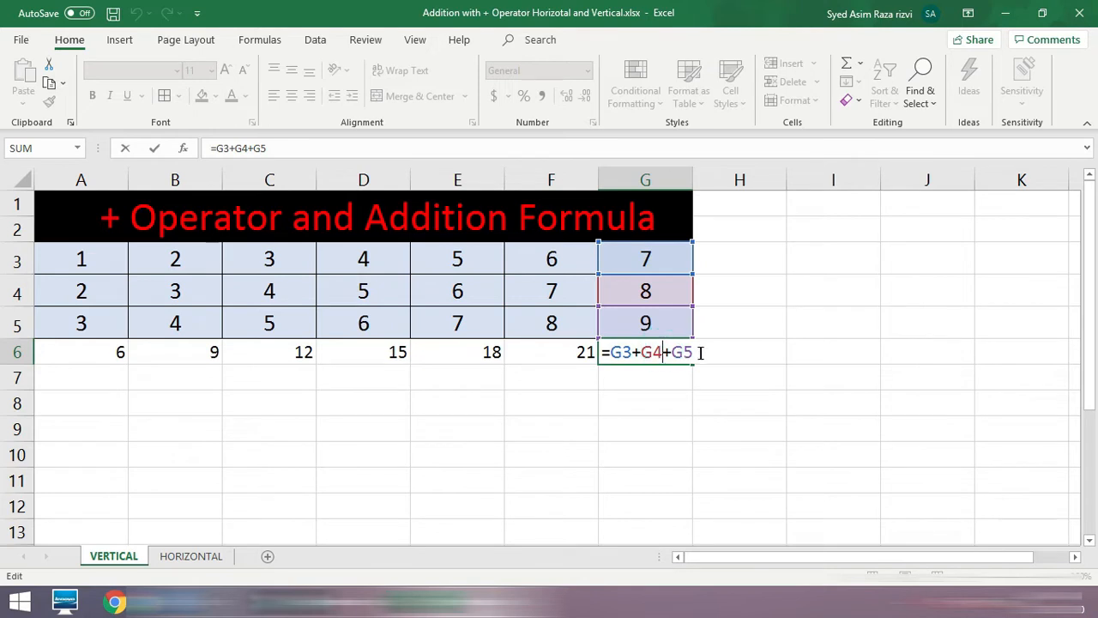
{"action": "key", "text": "Return"}
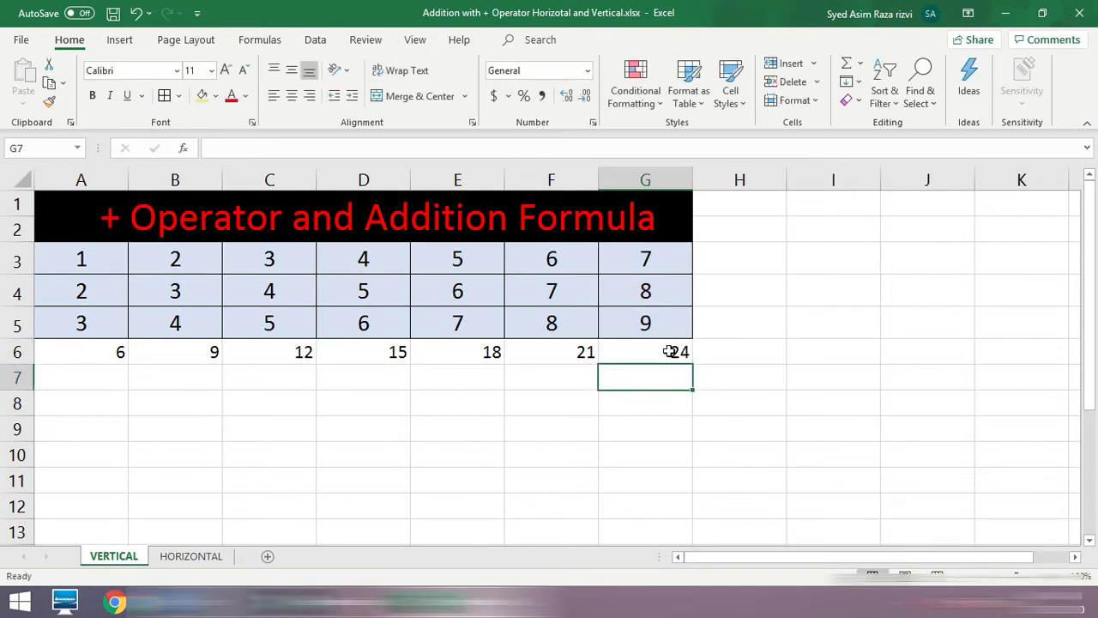
{"action": "left_click", "coordinate": [667, 351]}
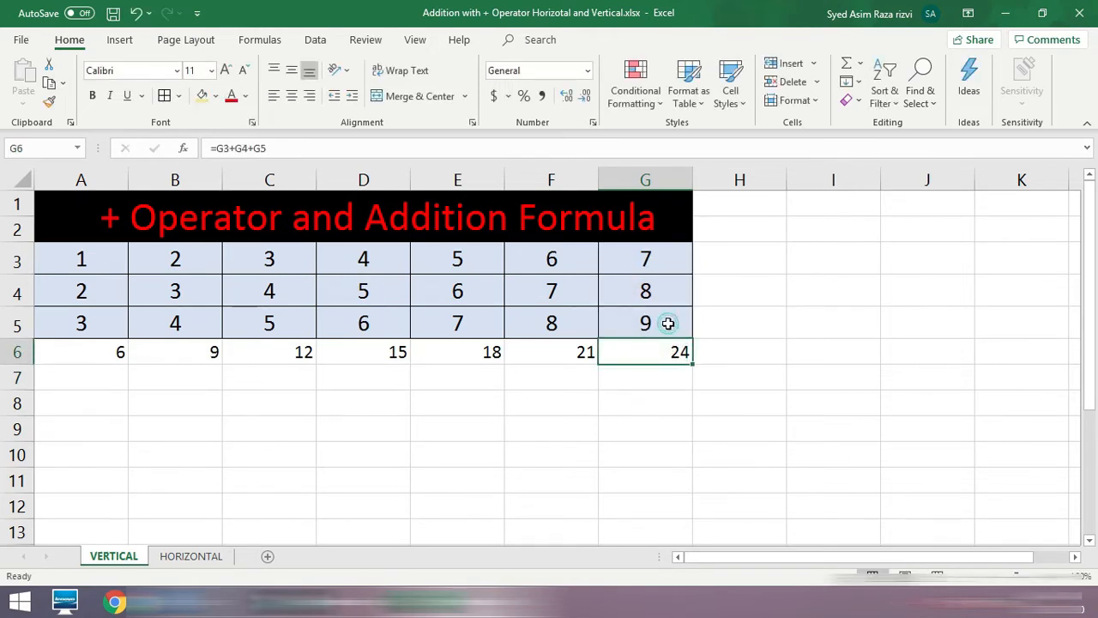
{"action": "left_click", "coordinate": [667, 323]}
{"action": "left_click", "coordinate": [671, 284]}
{"action": "left_click", "coordinate": [662, 248]}
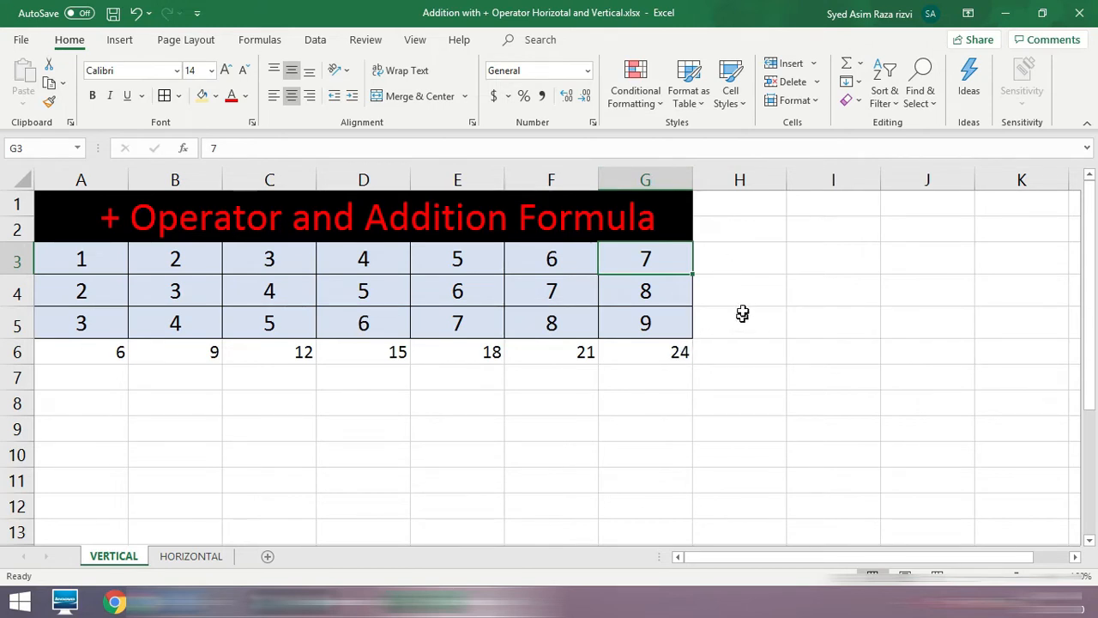
{"action": "left_click", "coordinate": [15, 229]}
{"action": "left_click", "coordinate": [17, 259]}
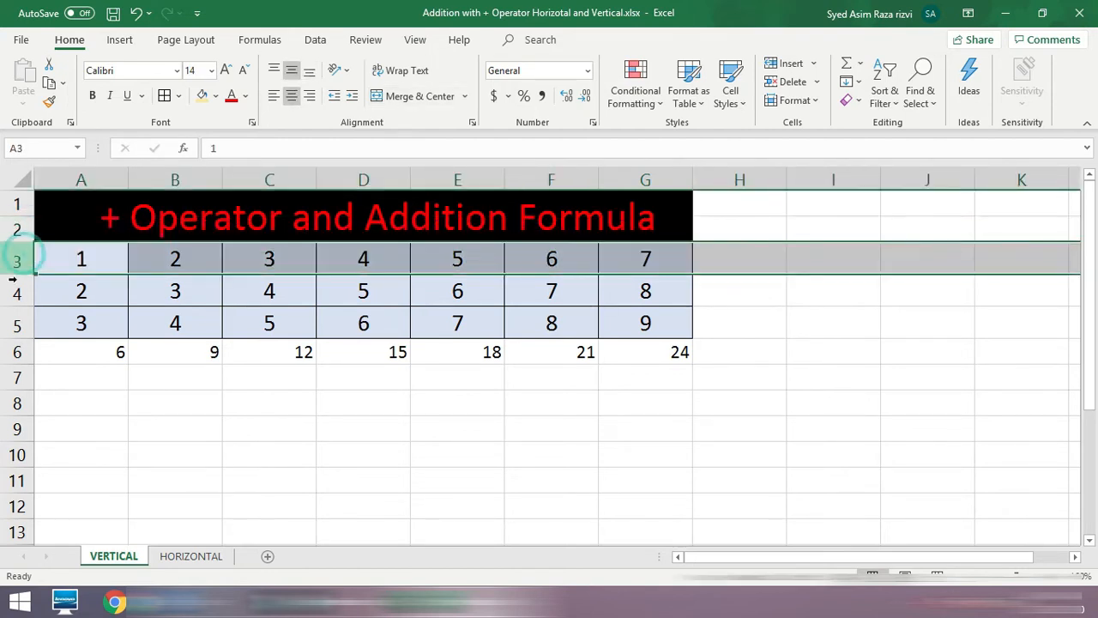
{"action": "left_click", "coordinate": [92, 293]}
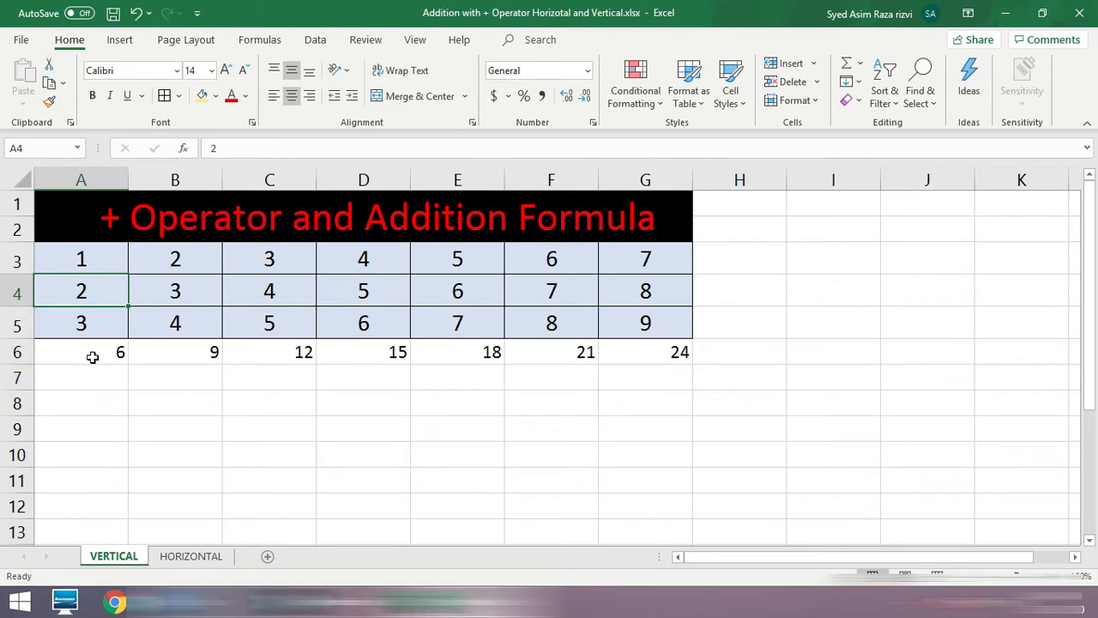
Apply all borders to the totals in A6:G6 and centre them horizontally
{"action": "left_click_drag", "start_coordinate": [90, 352], "coordinate": [643, 351]}
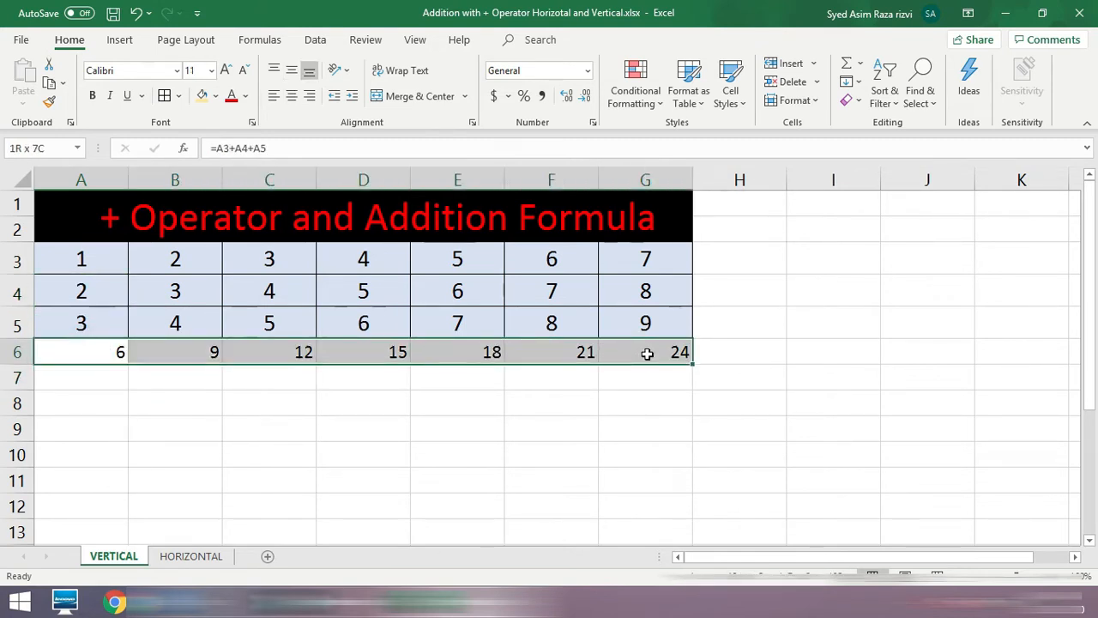
{"action": "left_click", "coordinate": [165, 97]}
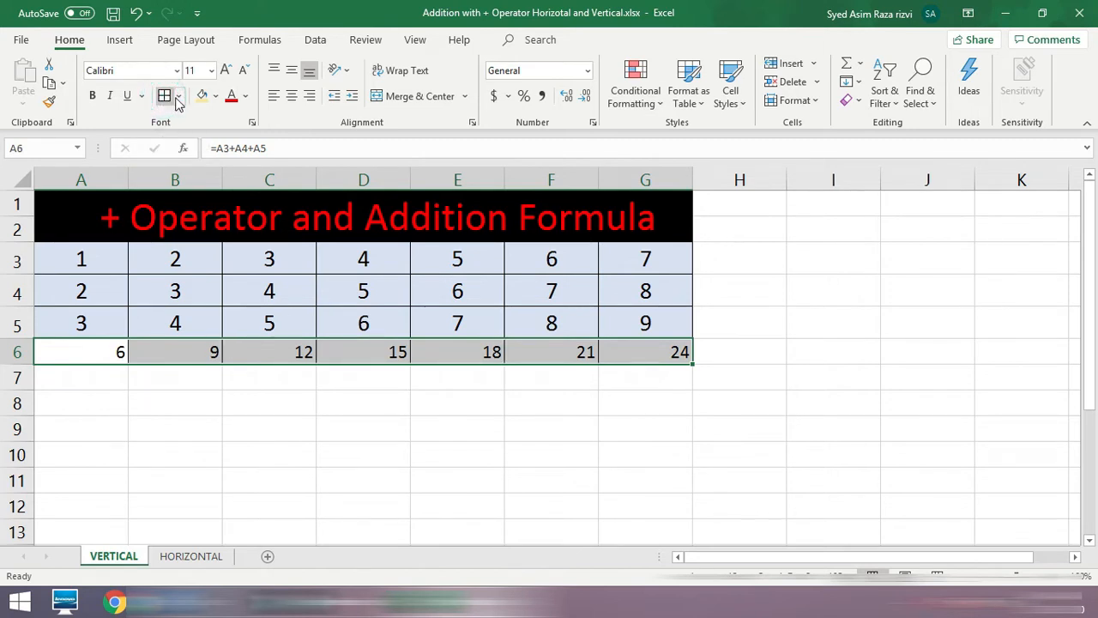
{"action": "left_click", "coordinate": [293, 97]}
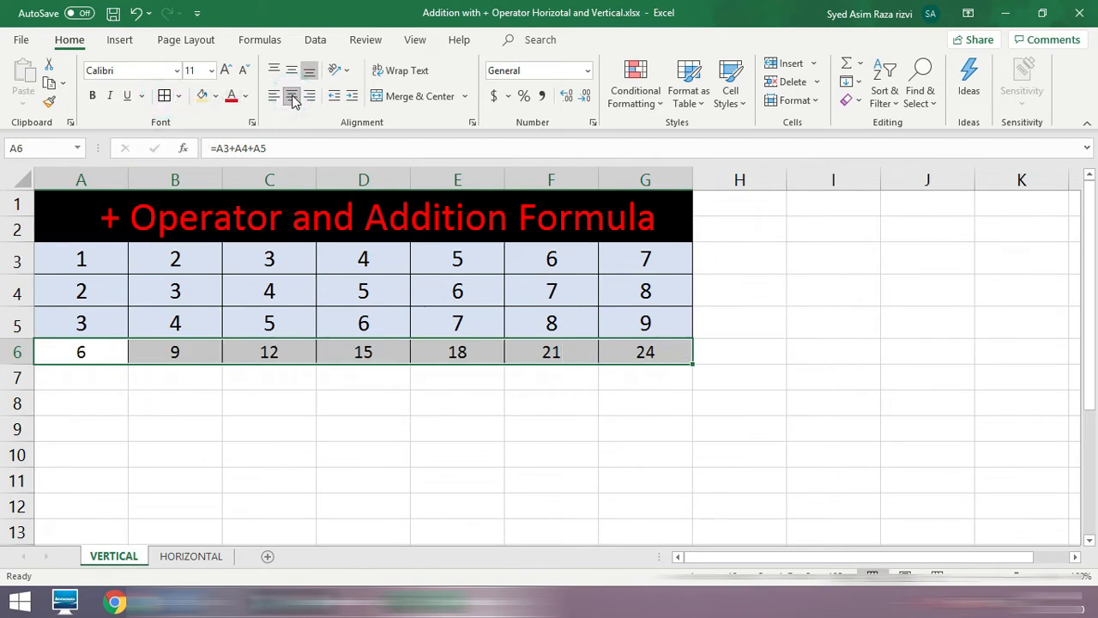
Fill the totals in A6:G6 with Gold, Accent 4, Lighter 40% and set their font size to 16
{"action": "left_click", "coordinate": [215, 97]}
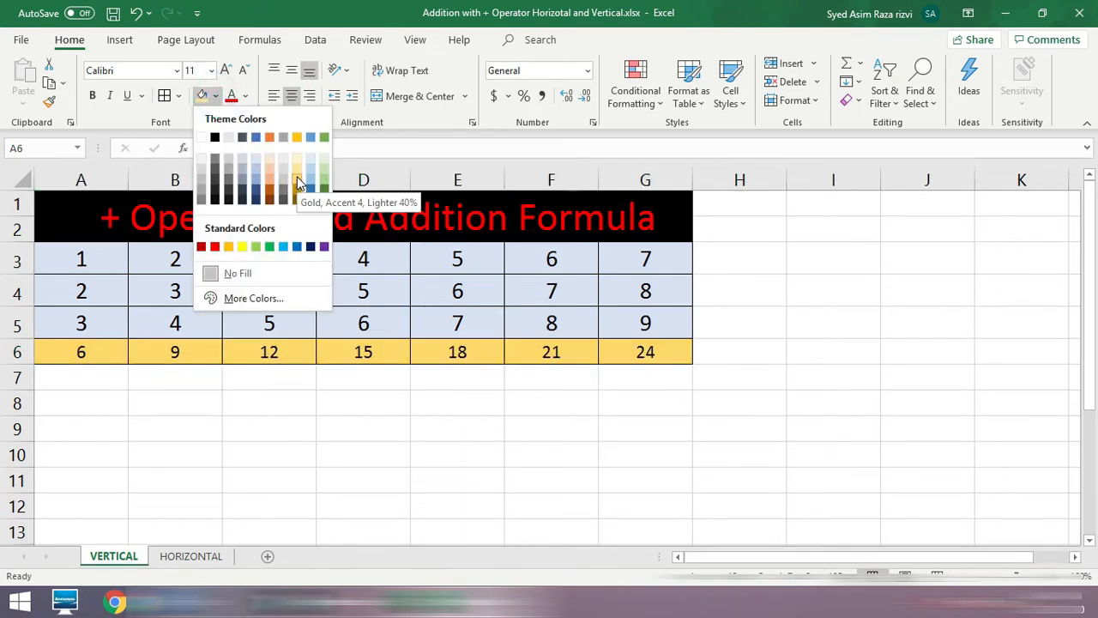
{"action": "left_click", "coordinate": [297, 181]}
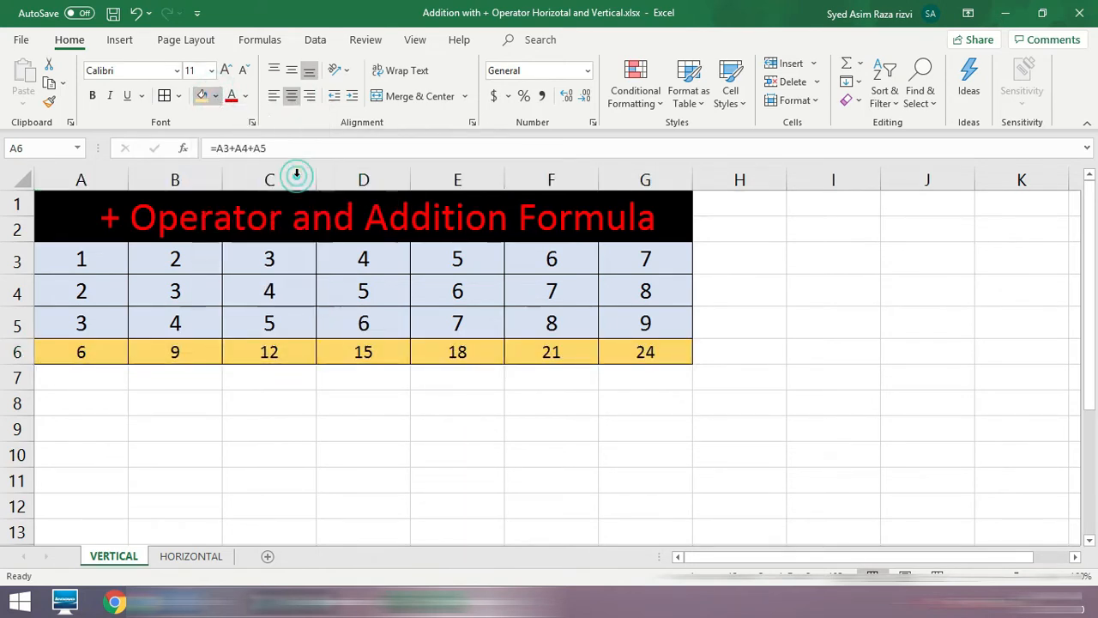
{"action": "left_click", "coordinate": [211, 70]}
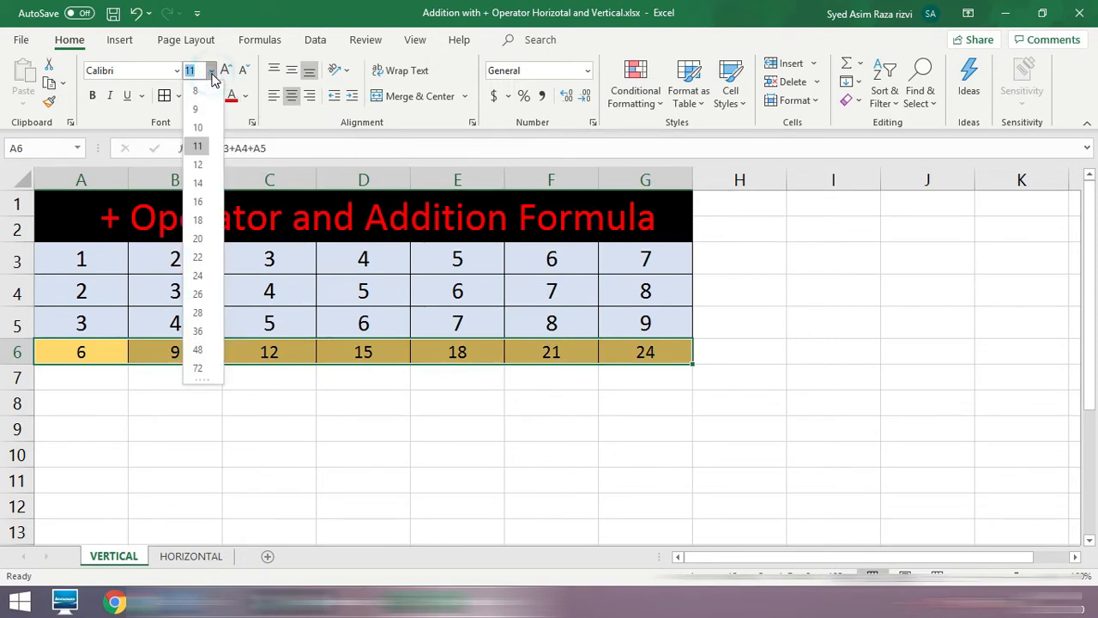
{"action": "left_click", "coordinate": [198, 201]}
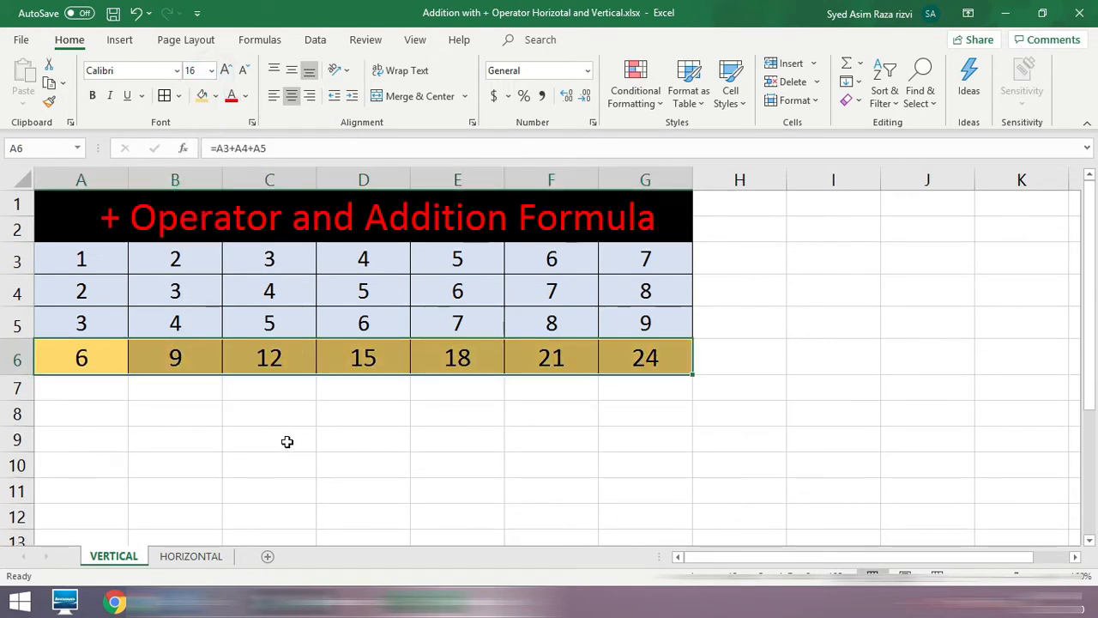
{"action": "left_click", "coordinate": [287, 438]}
Replace the values in B3 through G3 with 1
{"action": "left_click", "coordinate": [106, 264]}
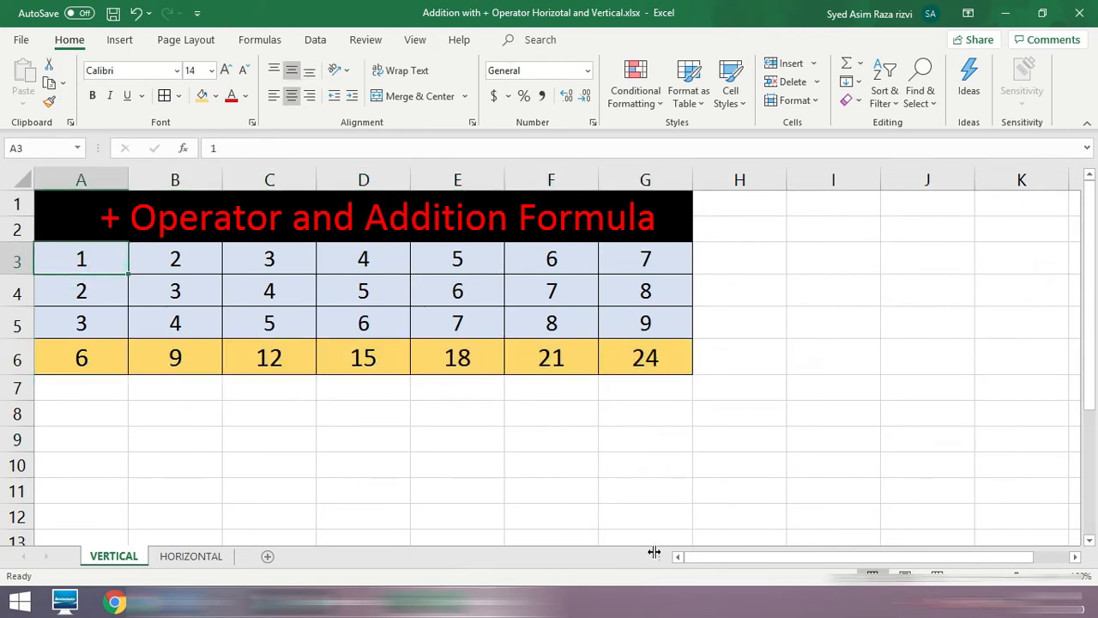
{"action": "key", "text": "Right"}
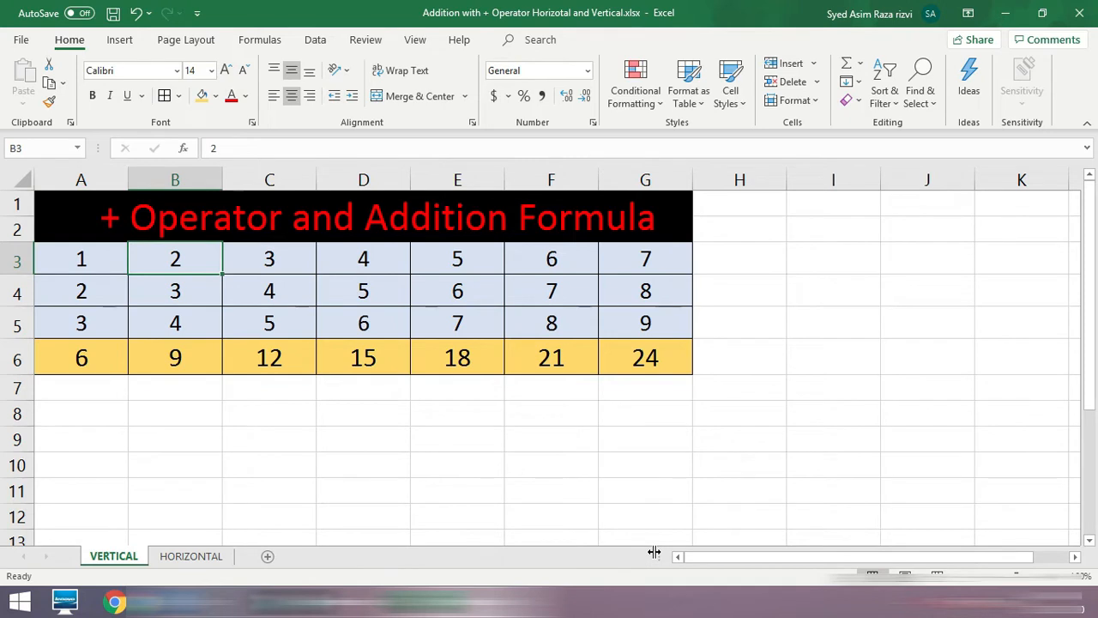
{"action": "type", "text": "1"}
{"action": "key", "text": "Right"}
{"action": "type", "text": "1"}
{"action": "key", "text": "Right"}
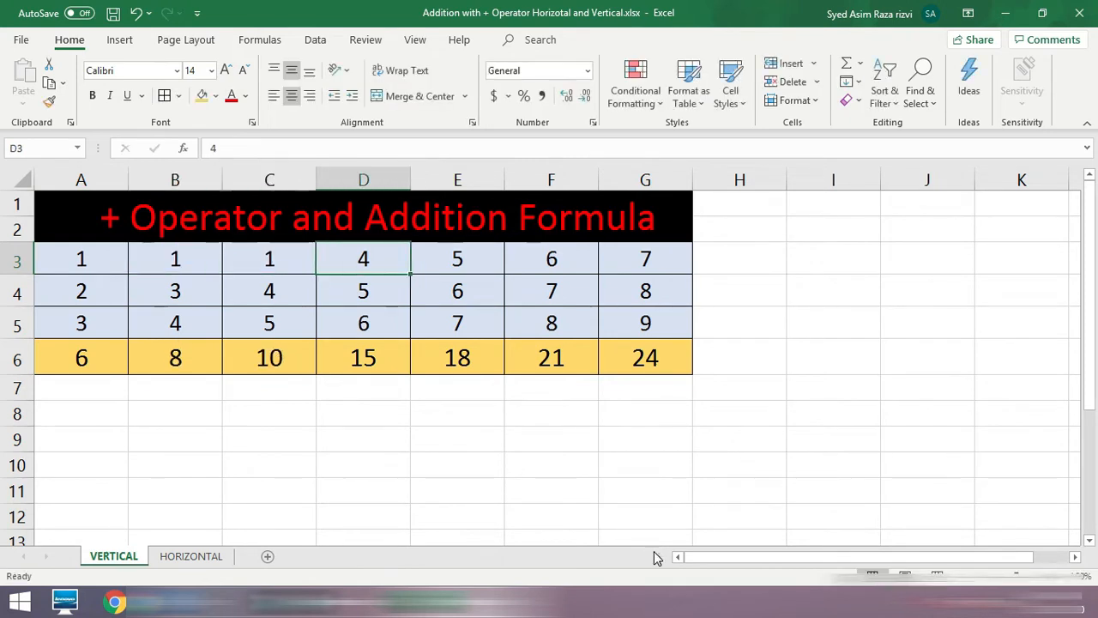
{"action": "type", "text": "1"}
{"action": "key", "text": "Right"}
{"action": "type", "text": "1"}
{"action": "key", "text": "Right"}
{"action": "type", "text": "1"}
{"action": "key", "text": "Right"}
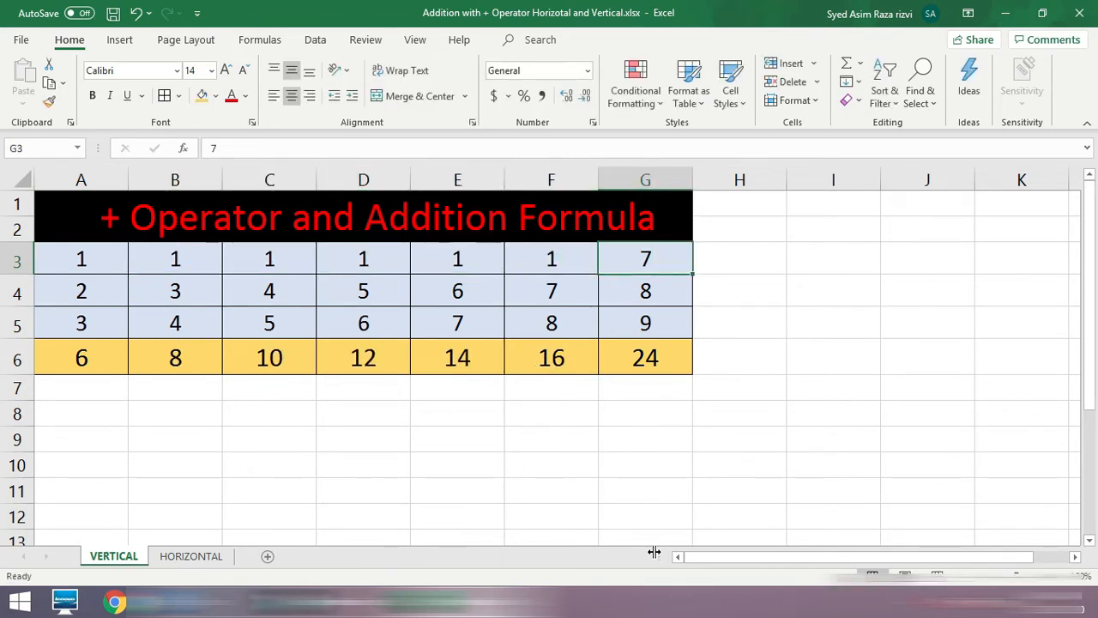
{"action": "type", "text": "1"}
{"action": "key", "text": "Return"}
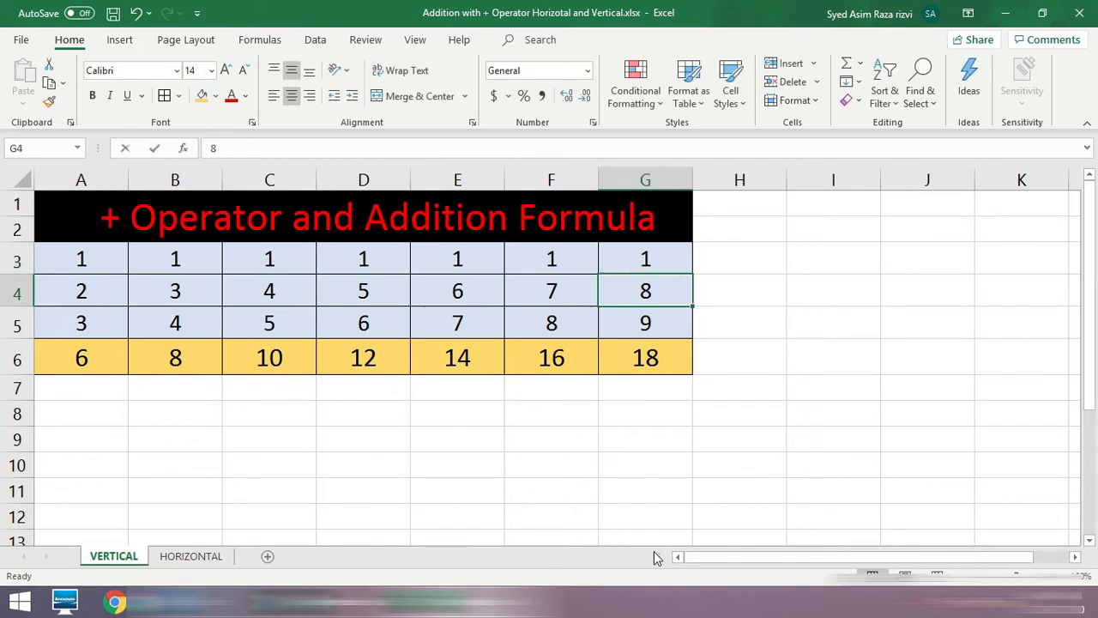
Replace the values in B4 through G4 with 2
{"action": "type", "text": "2"}
{"action": "key", "text": "Left"}
{"action": "type", "text": "2"}
{"action": "key", "text": "Left"}
{"action": "type", "text": "2"}
{"action": "key", "text": "Left"}
{"action": "type", "text": "5"}
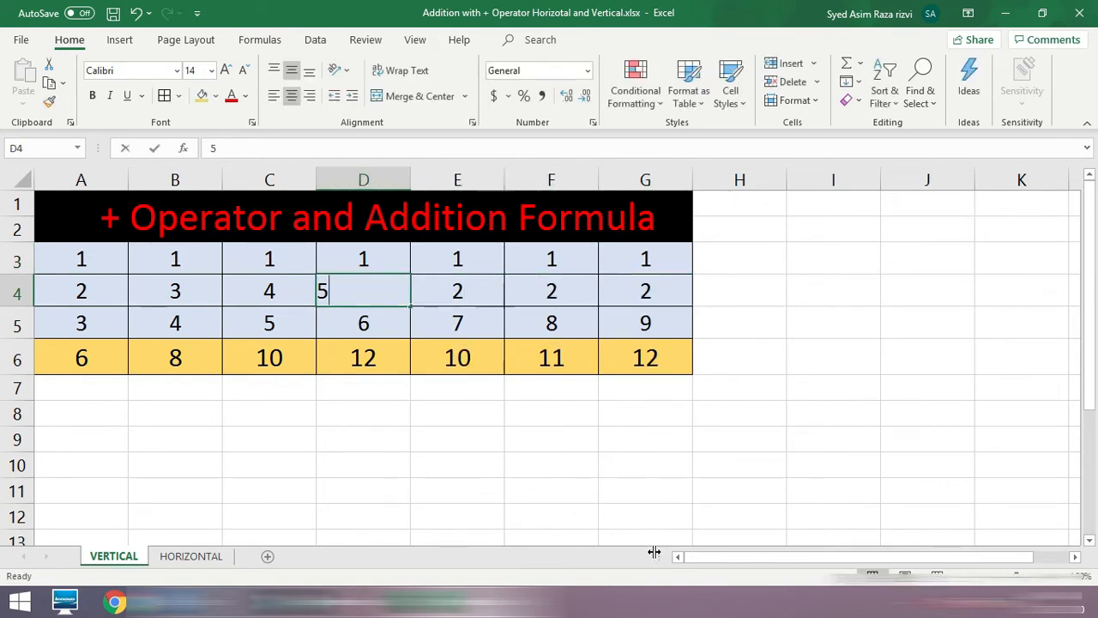
{"action": "key", "text": "BackSpace"}
{"action": "type", "text": "2"}
{"action": "key", "text": "Left"}
{"action": "type", "text": "2"}
{"action": "key", "text": "Left"}
{"action": "type", "text": "2"}
{"action": "key", "text": "Left"}
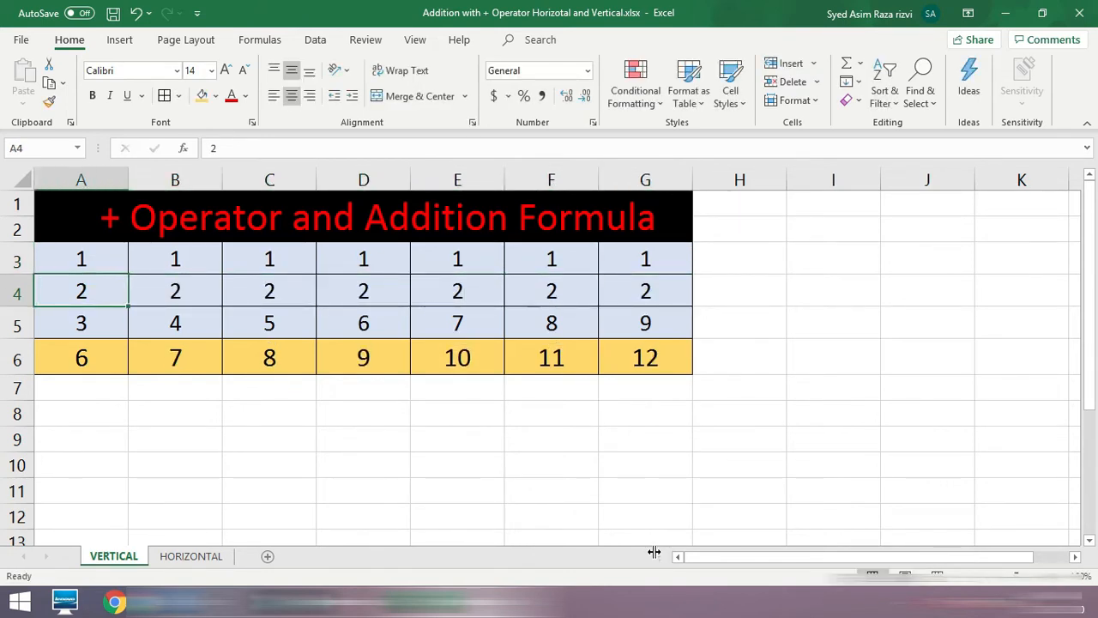
Replace the values in B5 through G5 with 3
{"action": "key", "text": "Down"}
{"action": "key", "text": "Right"}
{"action": "type", "text": "3"}
{"action": "key", "text": "Right"}
{"action": "type", "text": "3"}
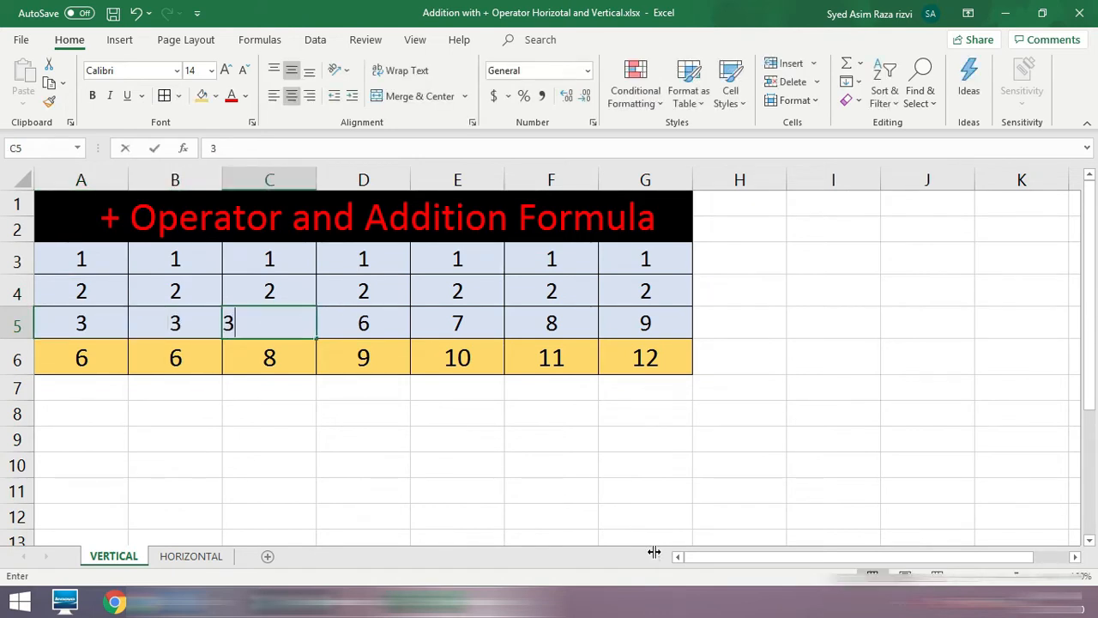
{"action": "key", "text": "Right"}
{"action": "type", "text": "3"}
{"action": "key", "text": "Right"}
{"action": "type", "text": "3"}
{"action": "key", "text": "Right"}
{"action": "type", "text": "3"}
{"action": "key", "text": "Right"}
{"action": "type", "text": "9"}
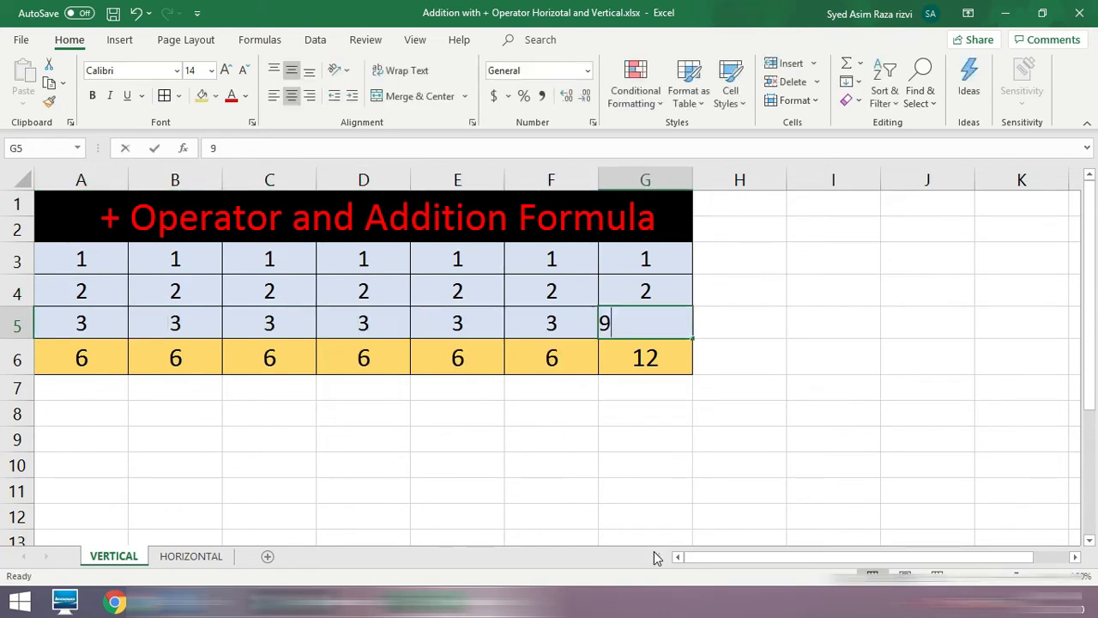
{"action": "key", "text": "BackSpace"}
{"action": "type", "text": "3"}
{"action": "key", "text": "Right"}
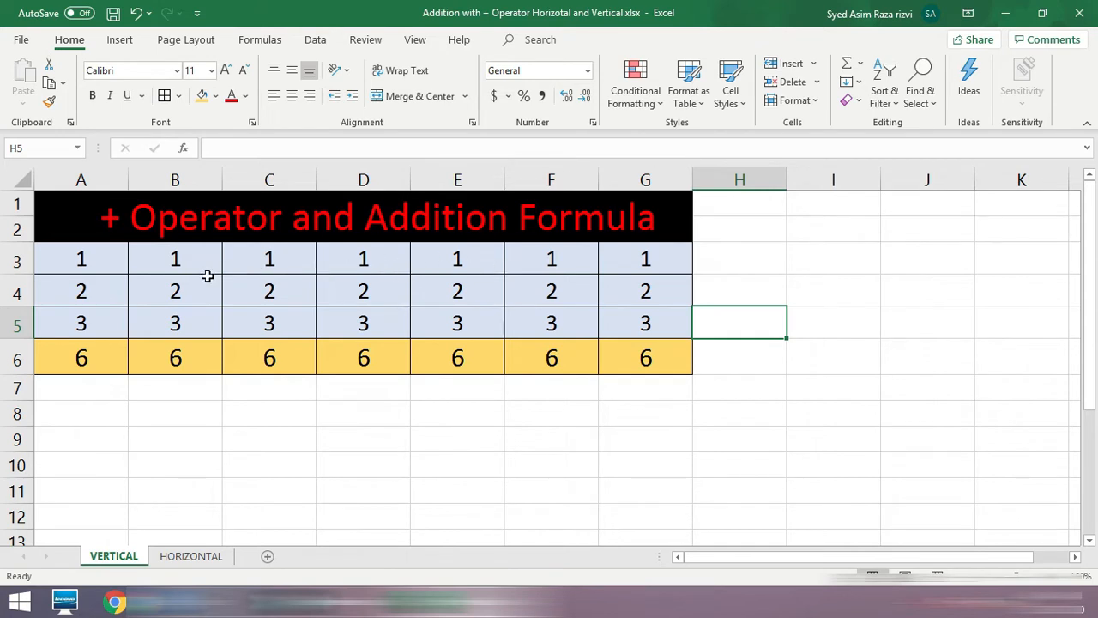
Review the numbers in A3:G5 and check the total formula of each column in A6:G6
{"action": "left_click", "coordinate": [93, 262]}
{"action": "left_click_drag", "start_coordinate": [92, 262], "coordinate": [643, 321]}
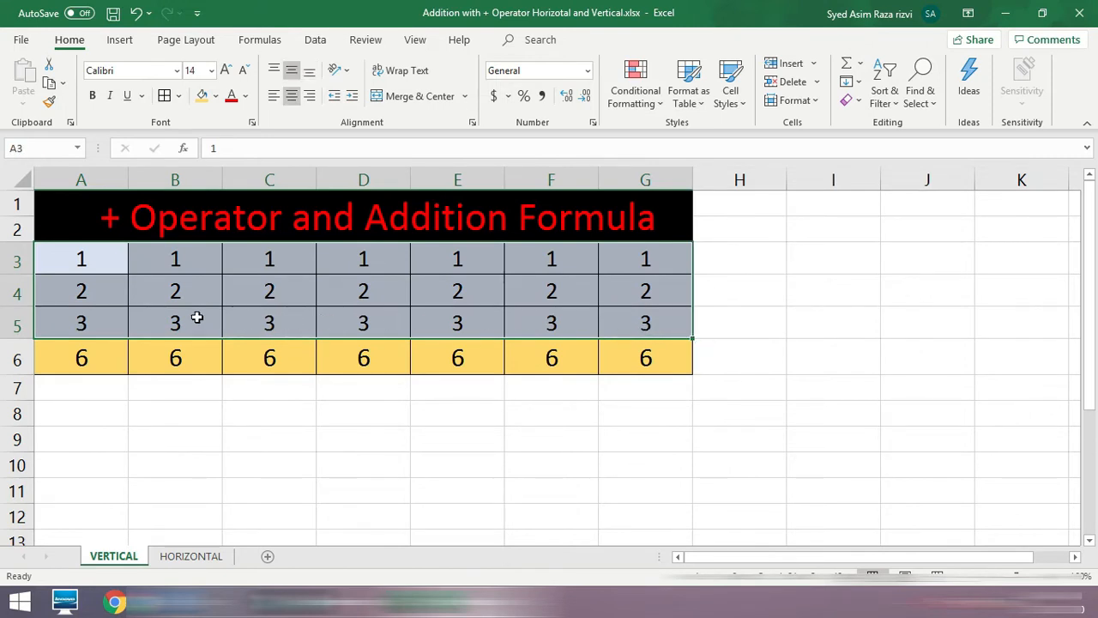
{"action": "left_click", "coordinate": [86, 358]}
{"action": "left_click", "coordinate": [191, 362]}
{"action": "left_click", "coordinate": [294, 354]}
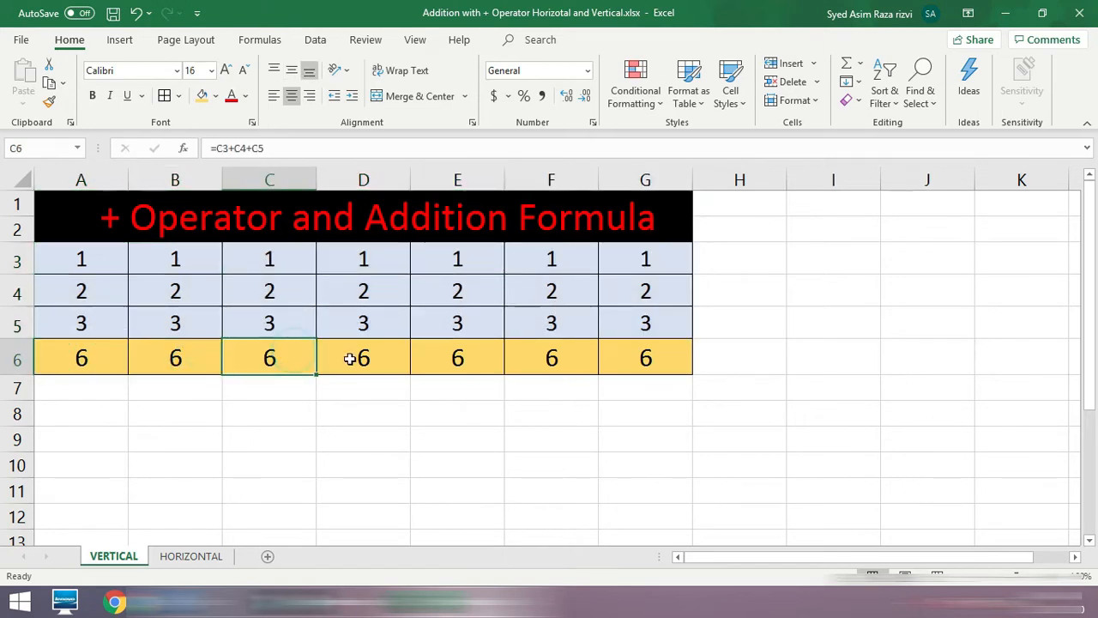
{"action": "left_click", "coordinate": [369, 356]}
{"action": "left_click", "coordinate": [458, 356]}
{"action": "left_click", "coordinate": [546, 358]}
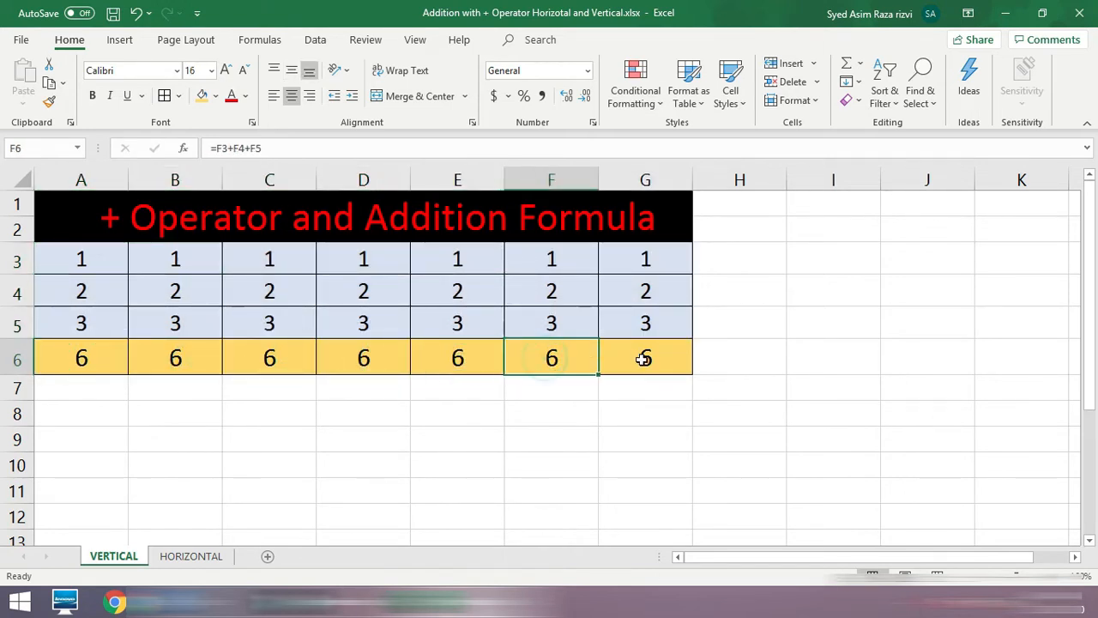
{"action": "left_click", "coordinate": [643, 357]}
{"action": "left_click", "coordinate": [13, 359]}
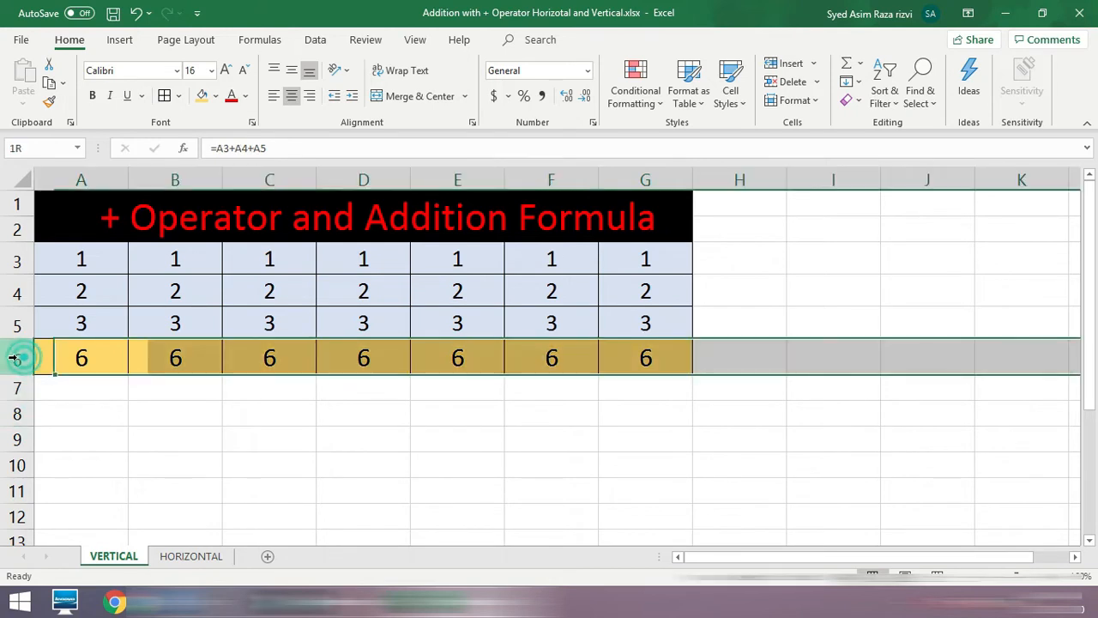
{"action": "left_click", "coordinate": [375, 464]}
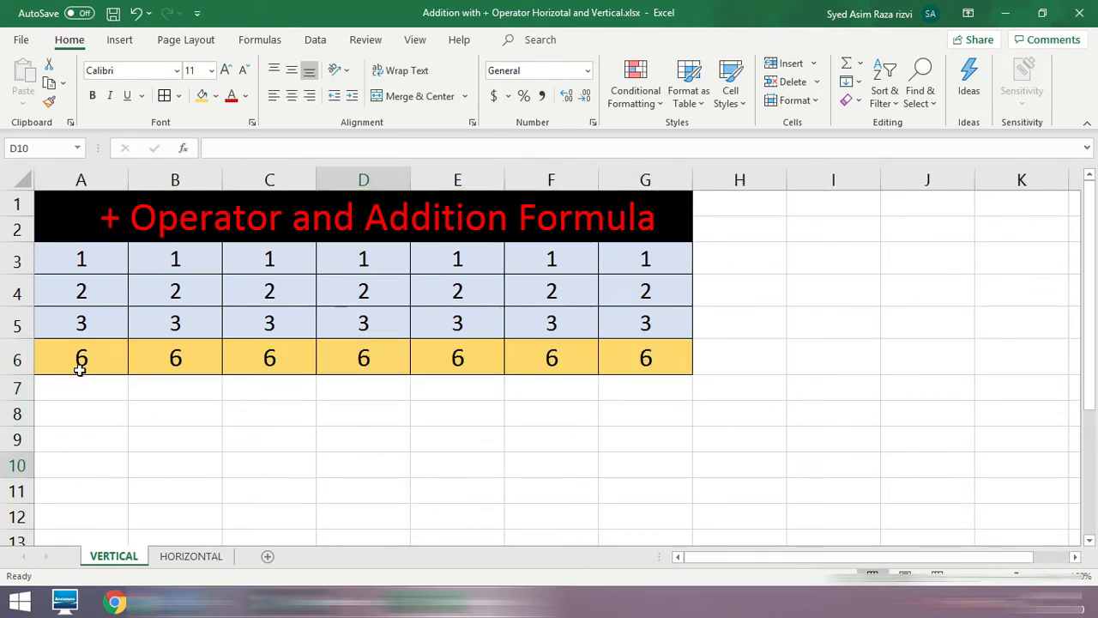
Display the sheet's formulas instead of their results and narrow all columns so that A through G fit in view
{"action": "key", "text": "ctrl+grave"}
{"action": "left_click_drag", "start_coordinate": [820, 556], "coordinate": [703, 553]}
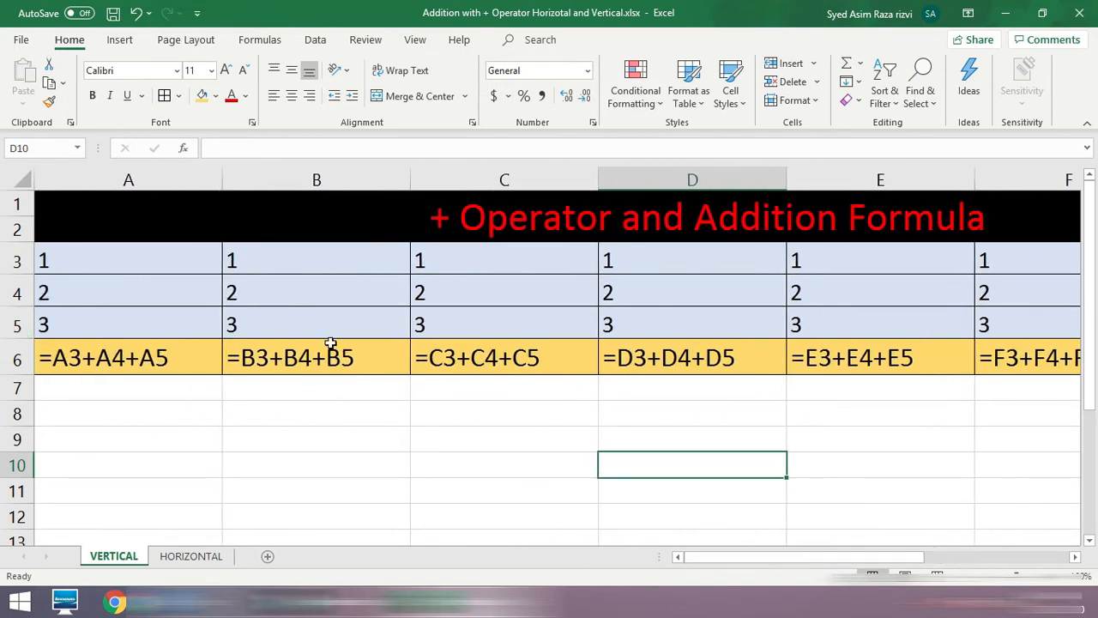
{"action": "left_click", "coordinate": [22, 179]}
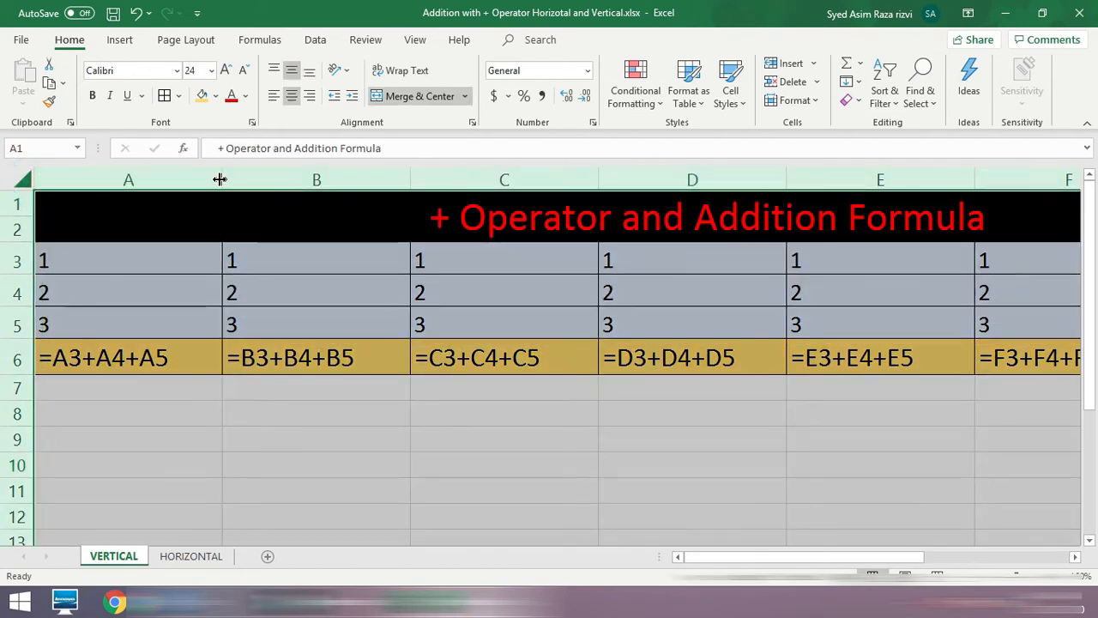
{"action": "left_click_drag", "start_coordinate": [220, 180], "coordinate": [179, 184]}
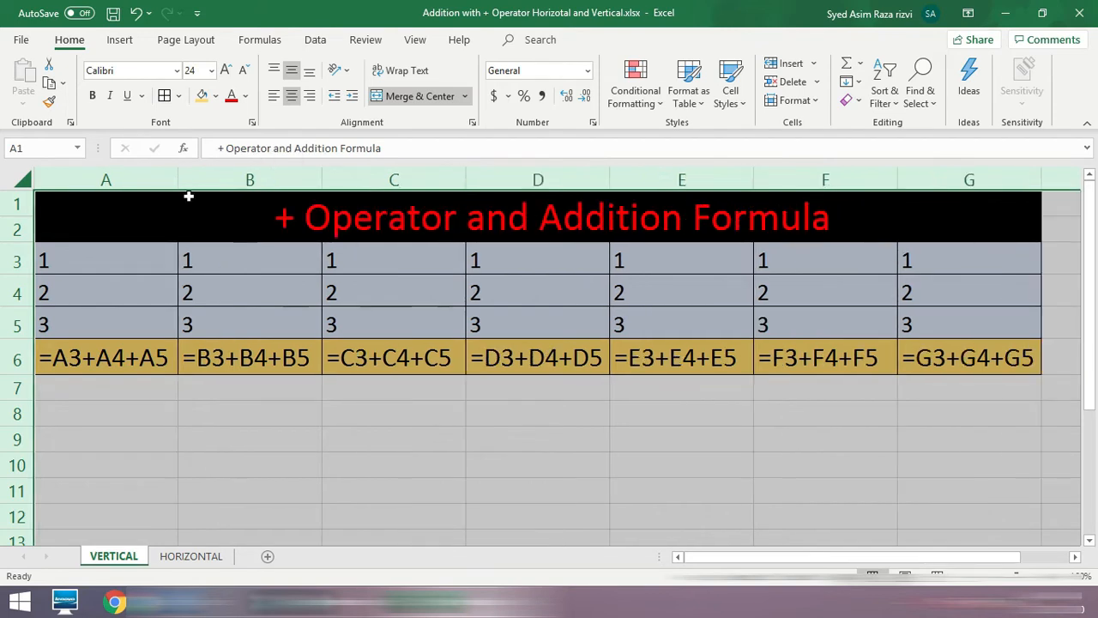
Inspect the cell references used by the total formulas in A6, B6, C6 and G6
{"action": "double_click", "coordinate": [127, 361]}
{"action": "double_click", "coordinate": [246, 359]}
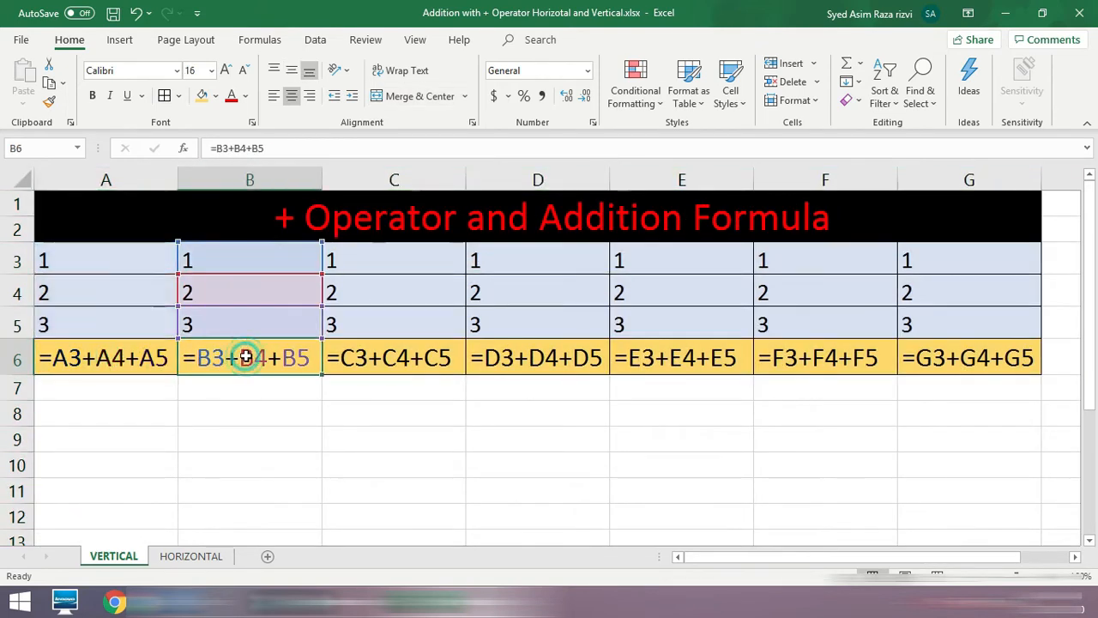
{"action": "double_click", "coordinate": [431, 360]}
{"action": "double_click", "coordinate": [963, 359]}
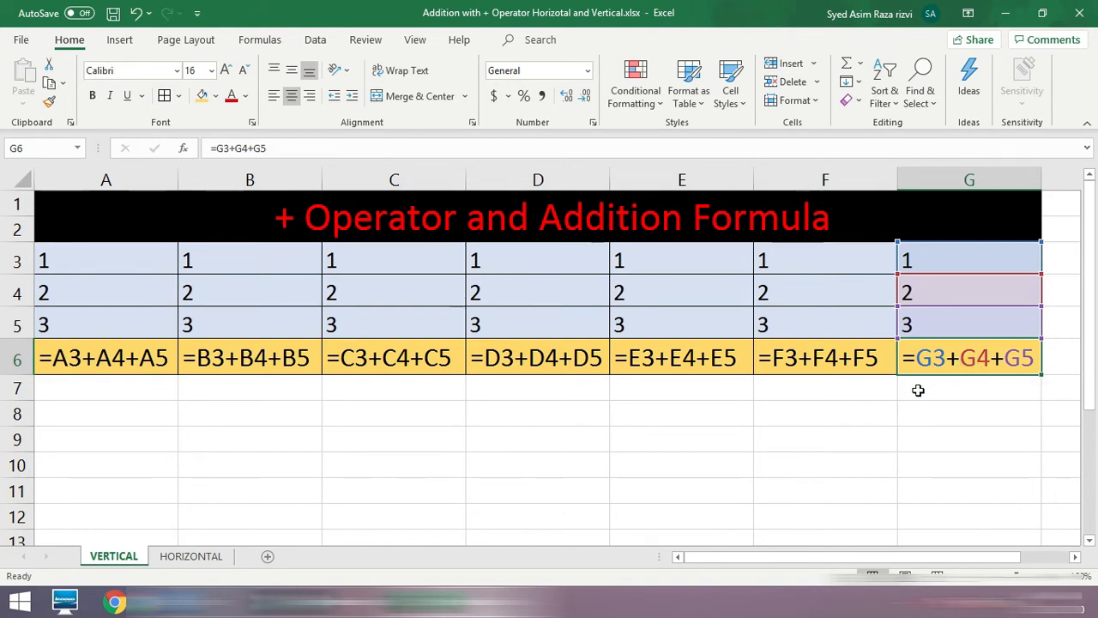
Return the sheet to showing results and widen columns A through G equally so the full title fits
{"action": "key", "text": "ctrl+grave"}
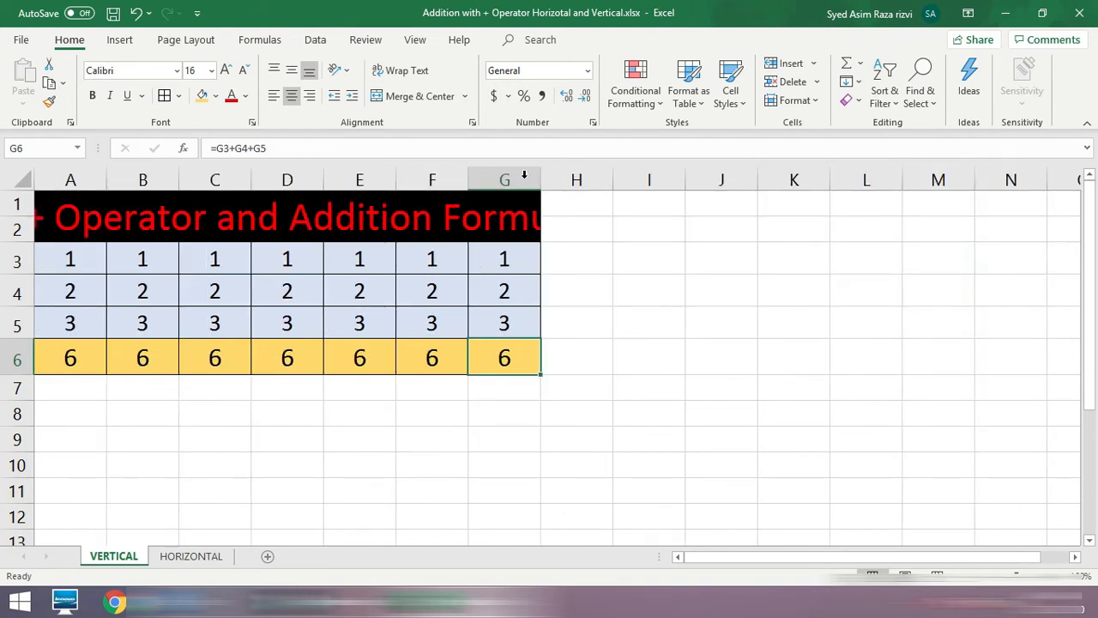
{"action": "left_click_drag", "start_coordinate": [502, 172], "coordinate": [52, 177]}
{"action": "left_click_drag", "start_coordinate": [544, 172], "coordinate": [608, 176]}
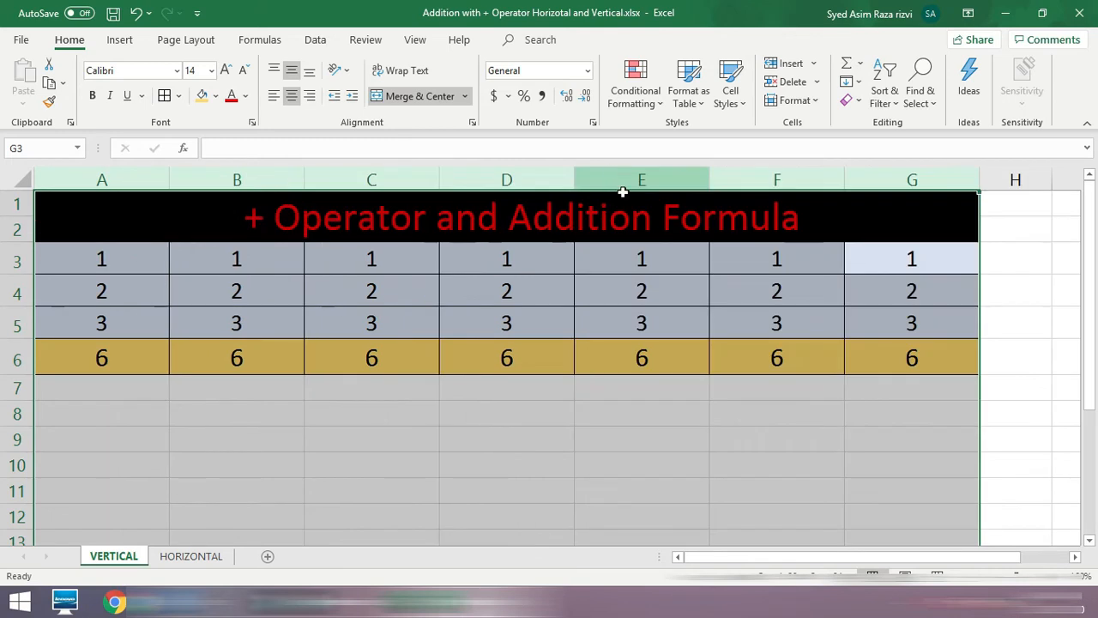
{"action": "left_click", "coordinate": [650, 432]}
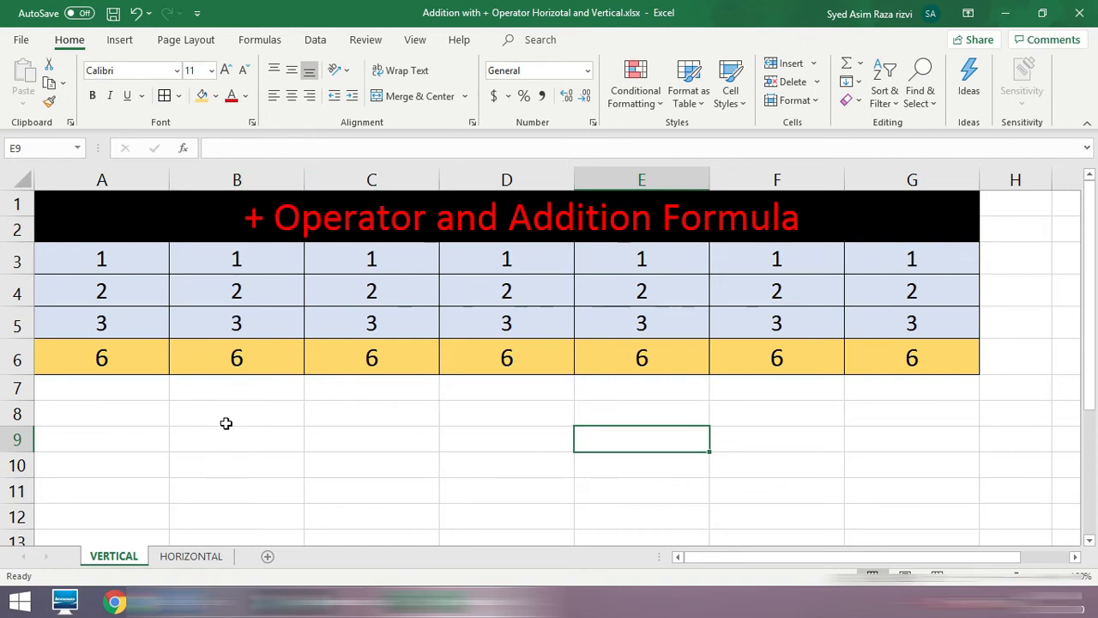
Open the HORIZONTAL sheet and review the numbers in row 4 and in A4:A10, B4:B10 and C4:C10
{"action": "left_click", "coordinate": [189, 556]}
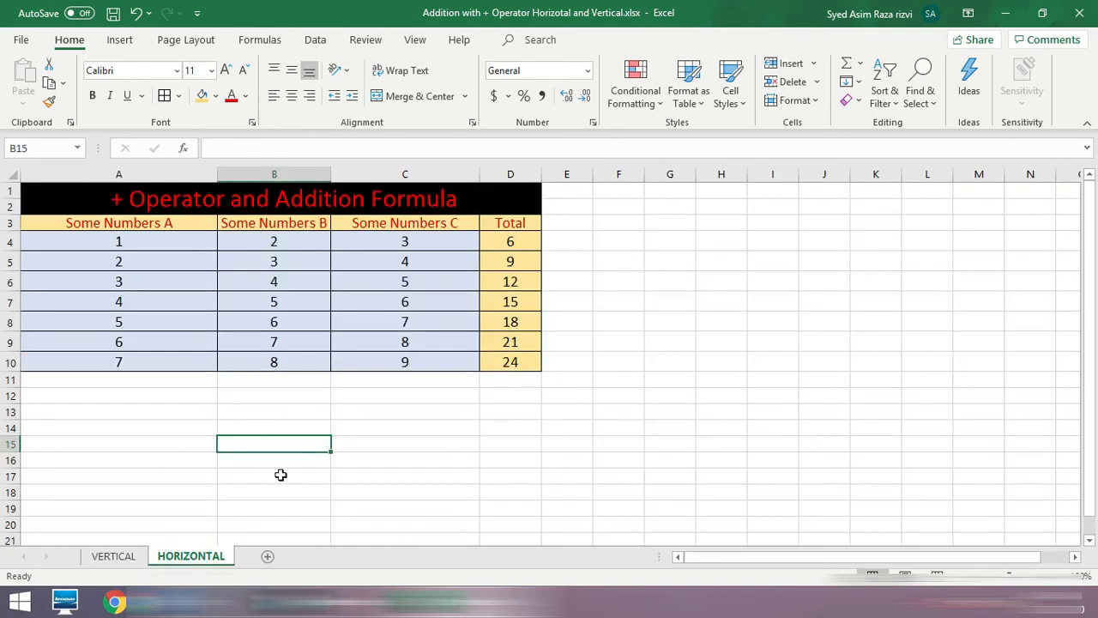
{"action": "left_click", "coordinate": [366, 423]}
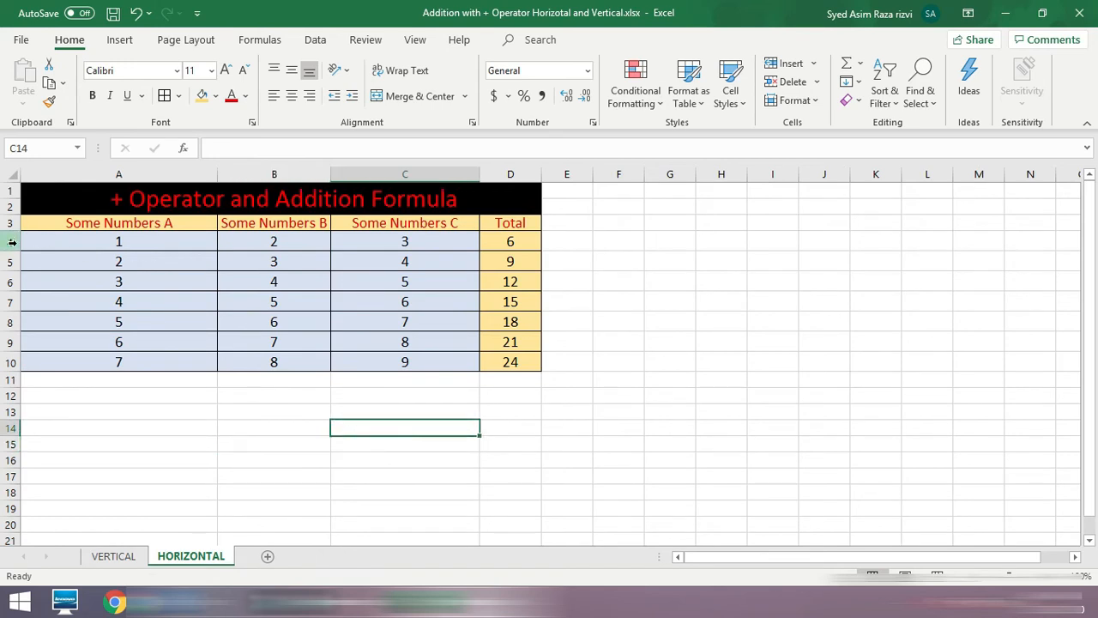
{"action": "left_click", "coordinate": [13, 242]}
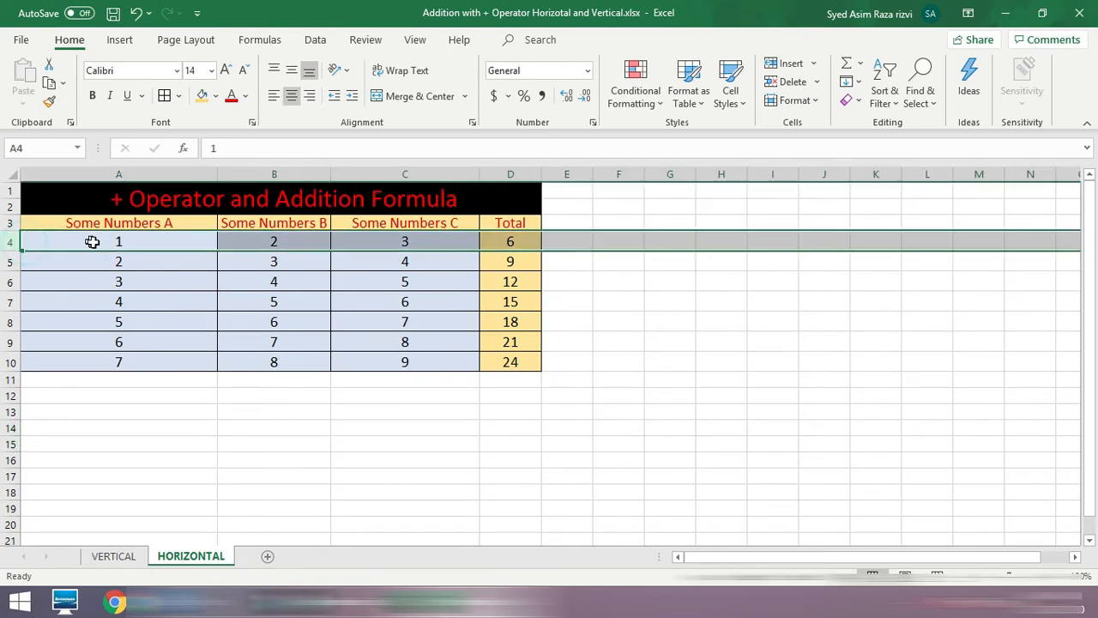
{"action": "left_click", "coordinate": [91, 243]}
{"action": "left_click", "coordinate": [262, 239]}
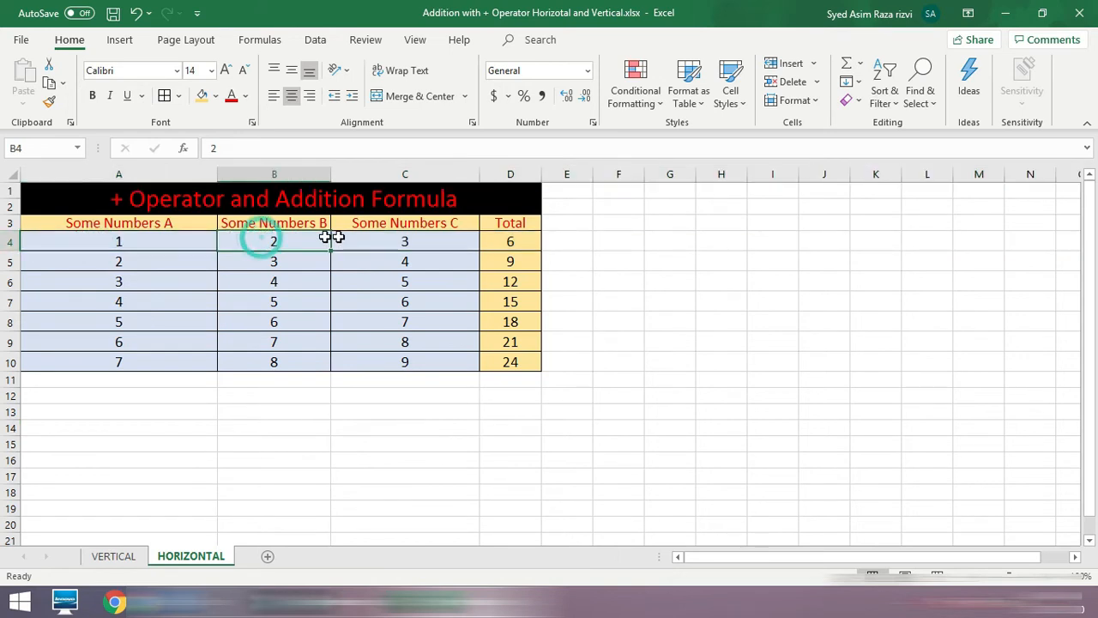
{"action": "left_click", "coordinate": [386, 241]}
{"action": "left_click", "coordinate": [155, 248]}
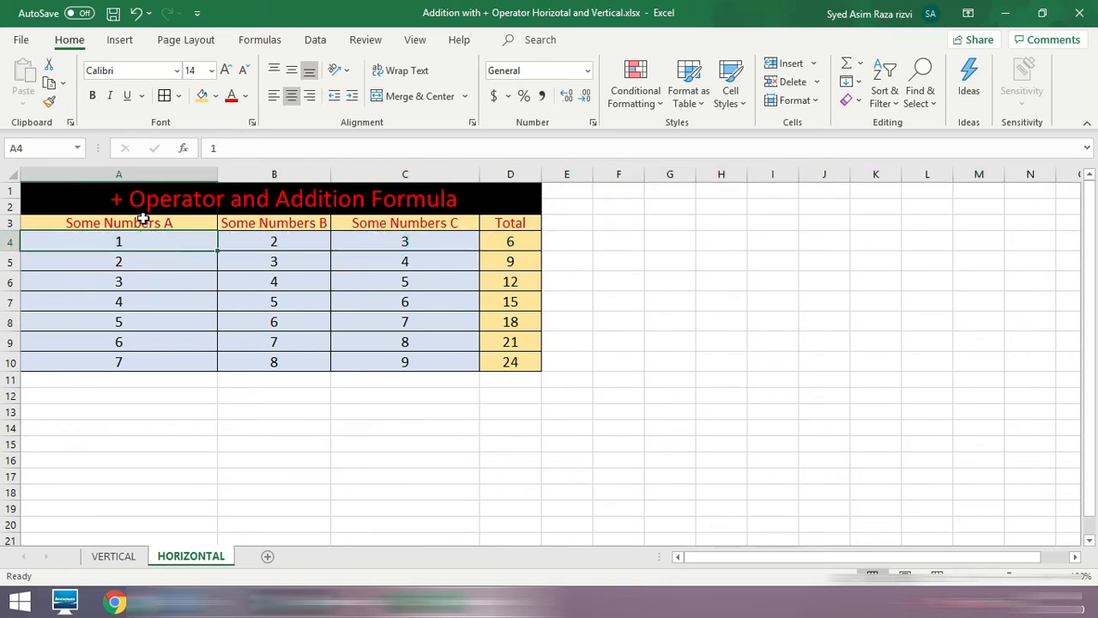
{"action": "left_click", "coordinate": [143, 225]}
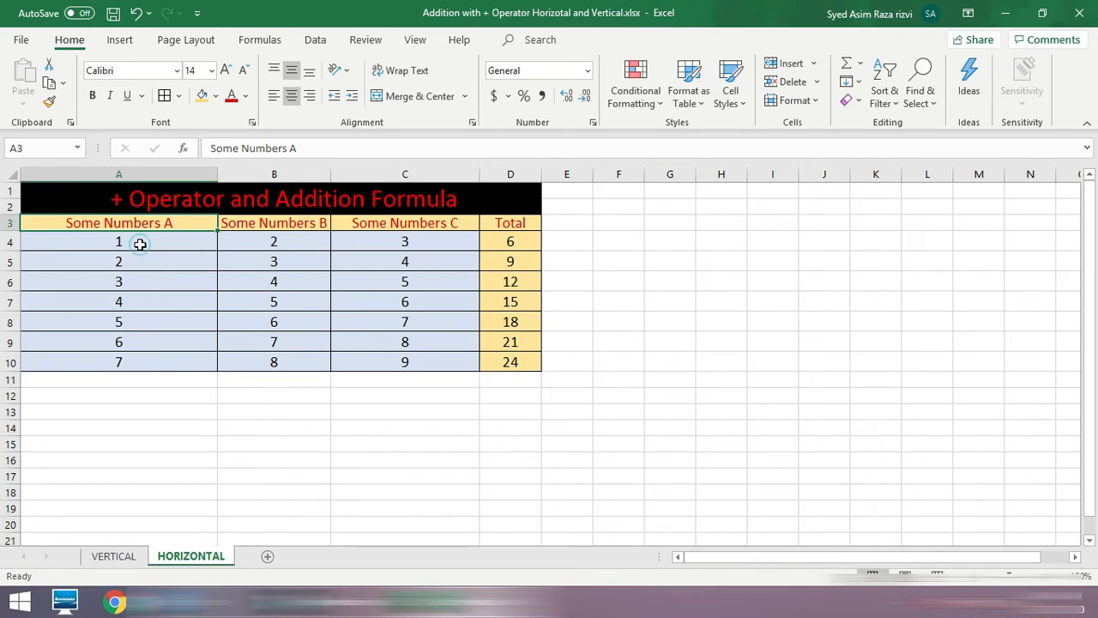
{"action": "left_click_drag", "start_coordinate": [140, 244], "coordinate": [137, 364]}
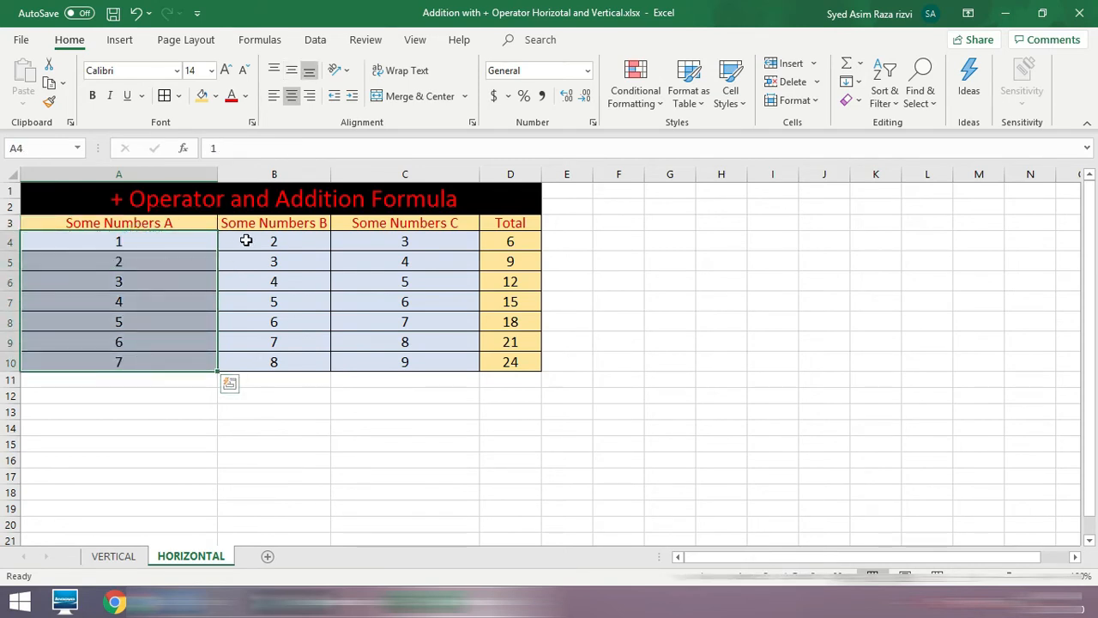
{"action": "left_click_drag", "start_coordinate": [246, 241], "coordinate": [231, 362]}
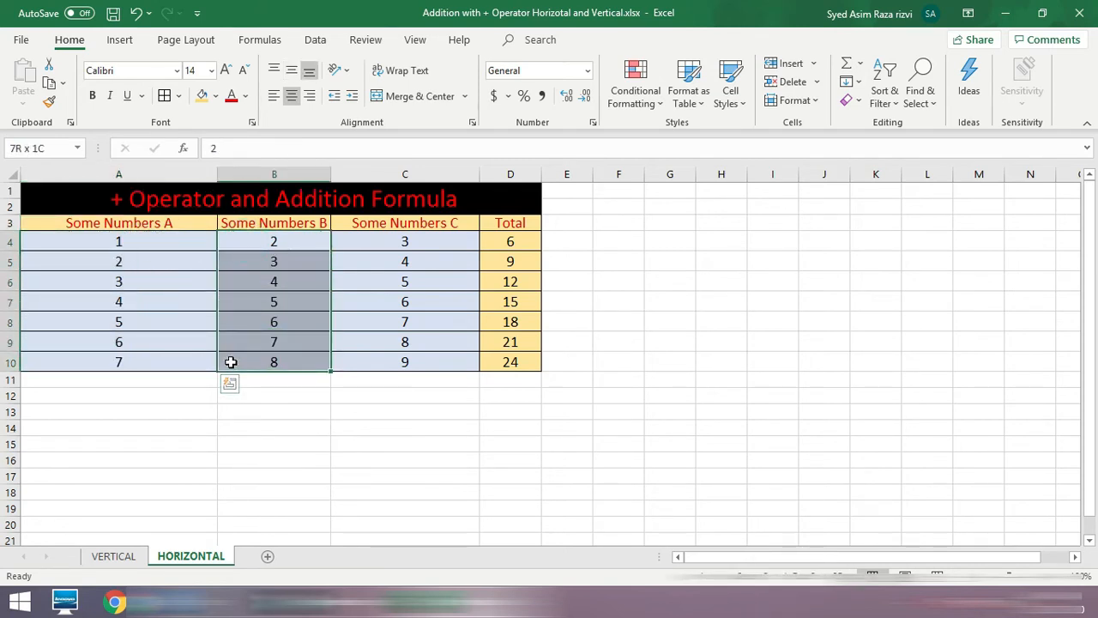
{"action": "left_click_drag", "start_coordinate": [407, 240], "coordinate": [400, 363]}
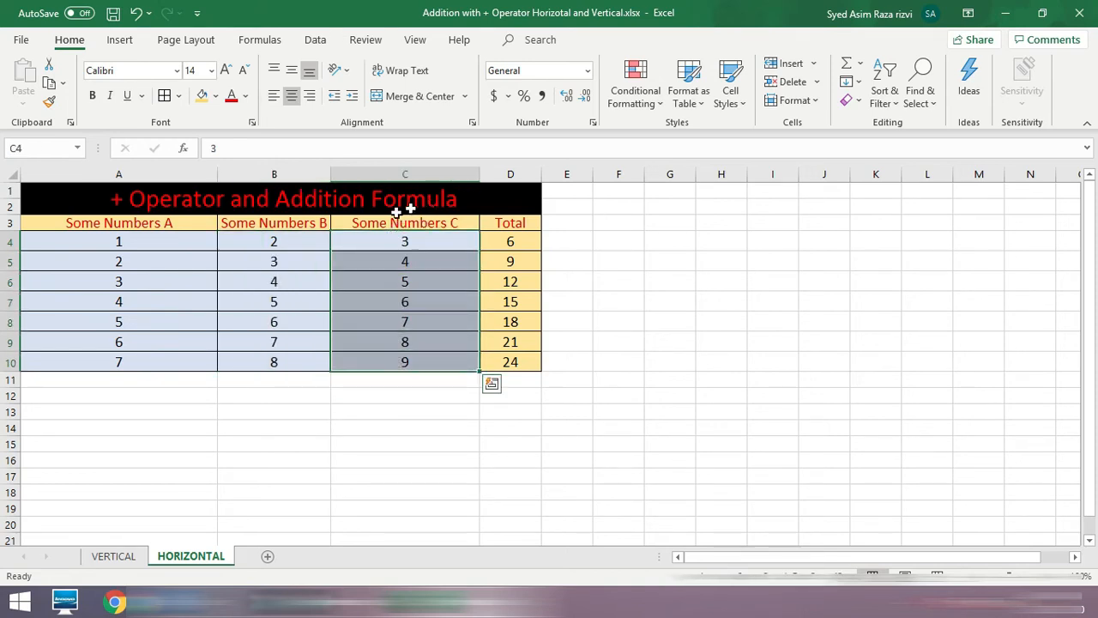
Review the three Some Numbers headings in A3:C3 and the sheet title above them
{"action": "left_click", "coordinate": [157, 226]}
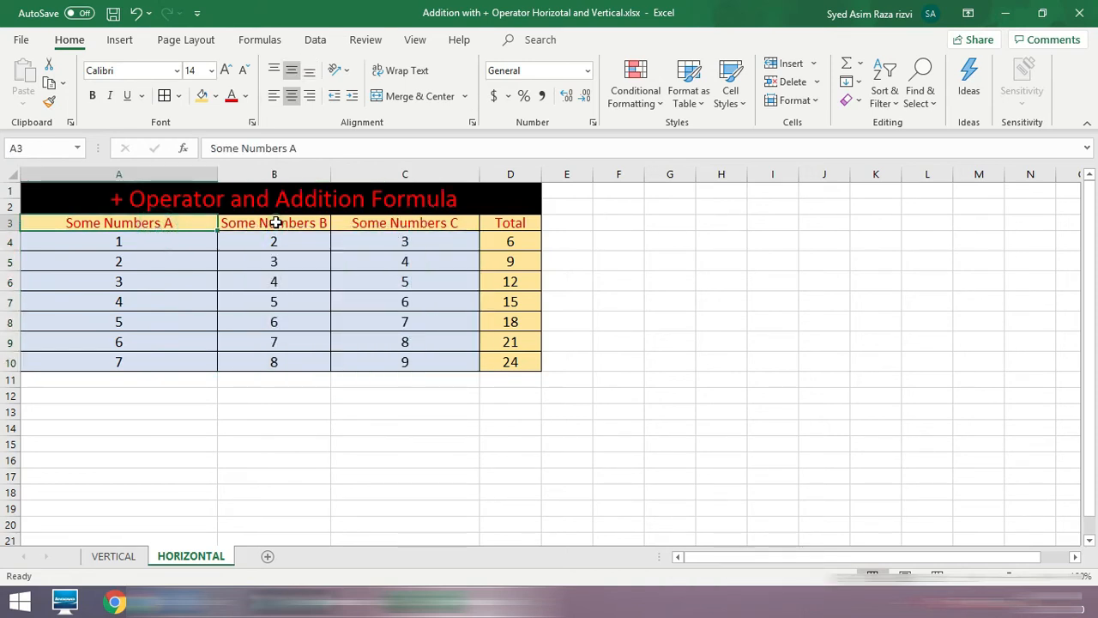
{"action": "left_click", "coordinate": [275, 224]}
{"action": "left_click", "coordinate": [363, 223]}
{"action": "left_click", "coordinate": [120, 223]}
{"action": "left_click", "coordinate": [256, 221]}
{"action": "left_click", "coordinate": [386, 226]}
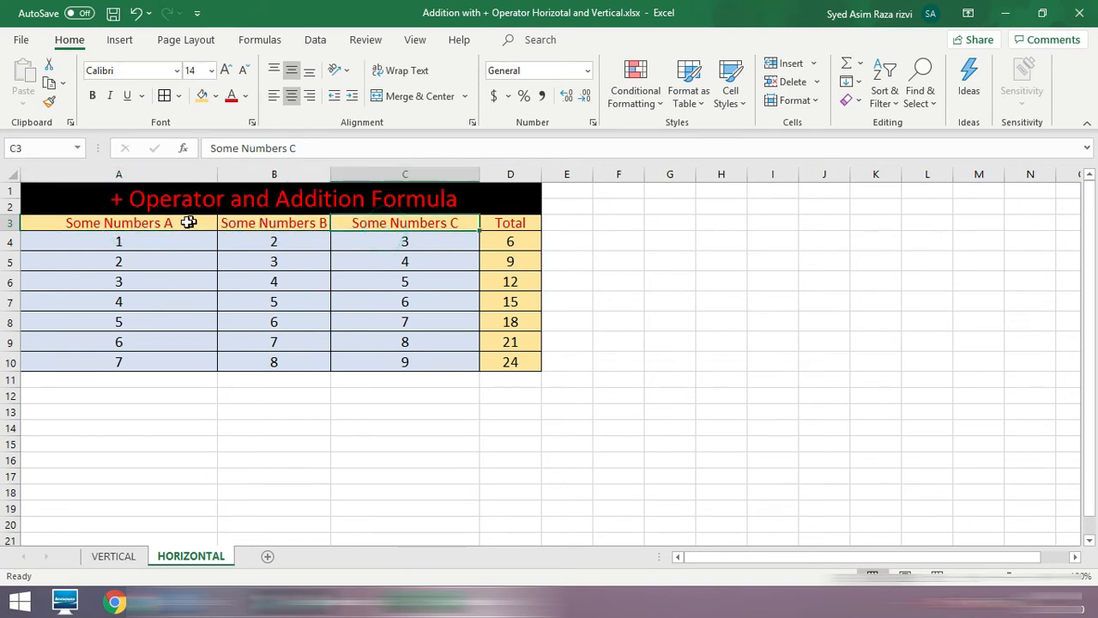
{"action": "left_click", "coordinate": [179, 223]}
{"action": "left_click", "coordinate": [259, 221]}
{"action": "left_click", "coordinate": [360, 221]}
{"action": "left_click", "coordinate": [161, 225]}
{"action": "left_click", "coordinate": [276, 221]}
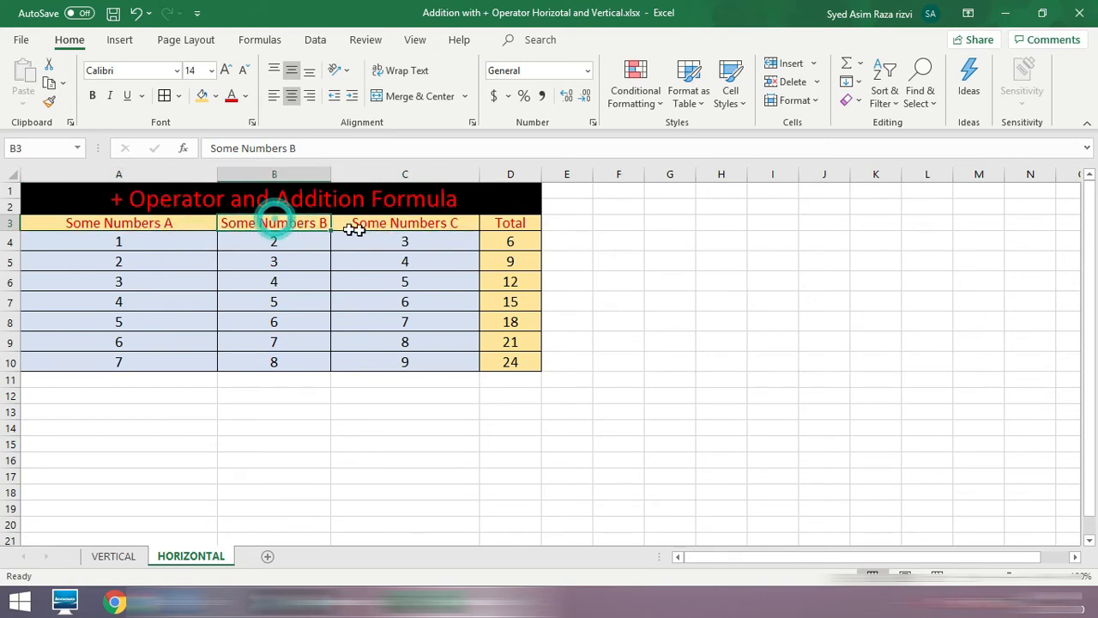
{"action": "left_click", "coordinate": [412, 219]}
{"action": "left_click", "coordinate": [296, 197]}
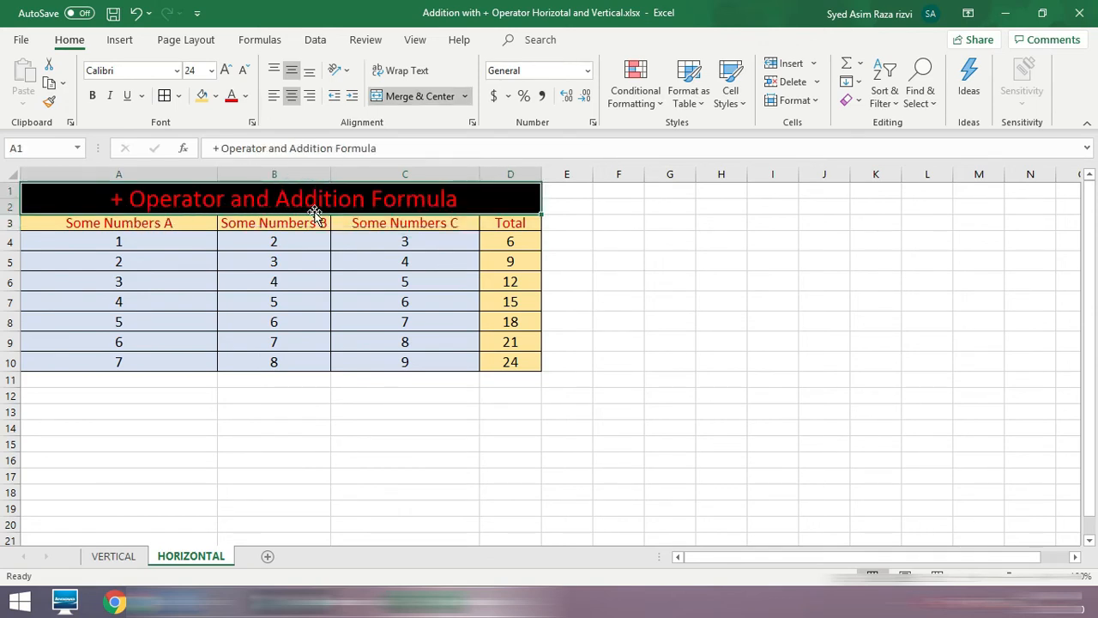
Examine the Total column's heading and the addition formula in D4
{"action": "left_click", "coordinate": [508, 222]}
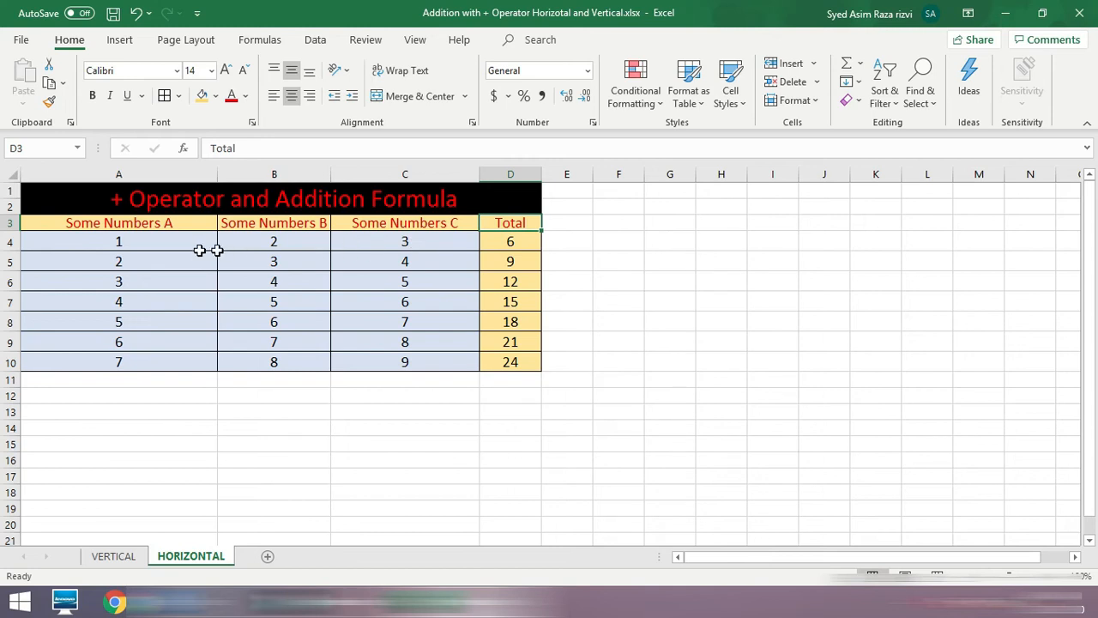
{"action": "double_click", "coordinate": [506, 241]}
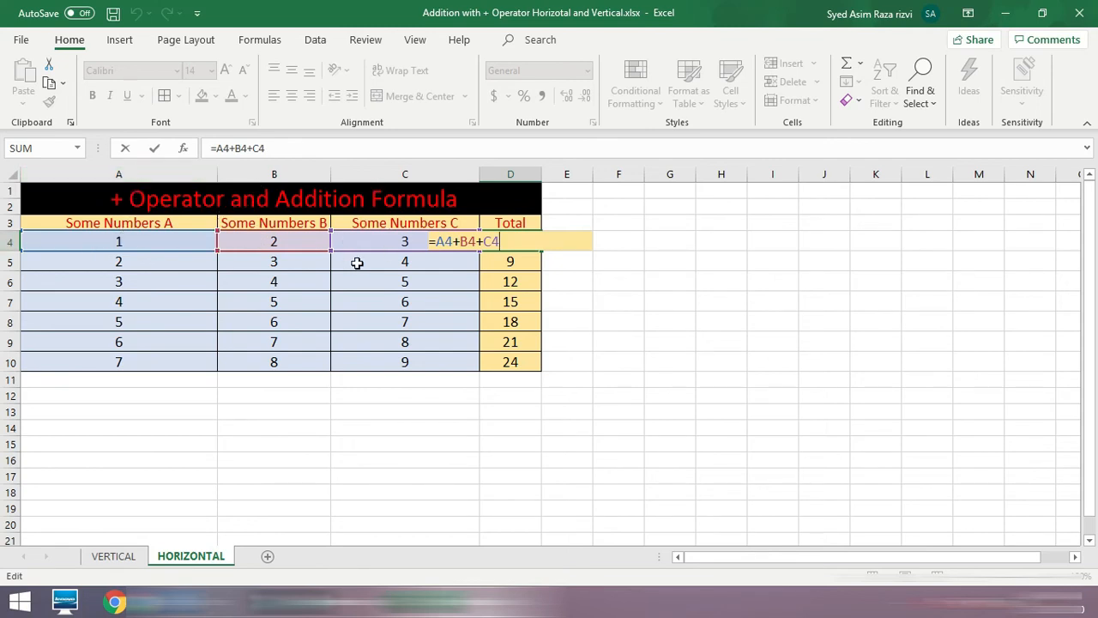
{"action": "key", "text": "ctrl+Return"}
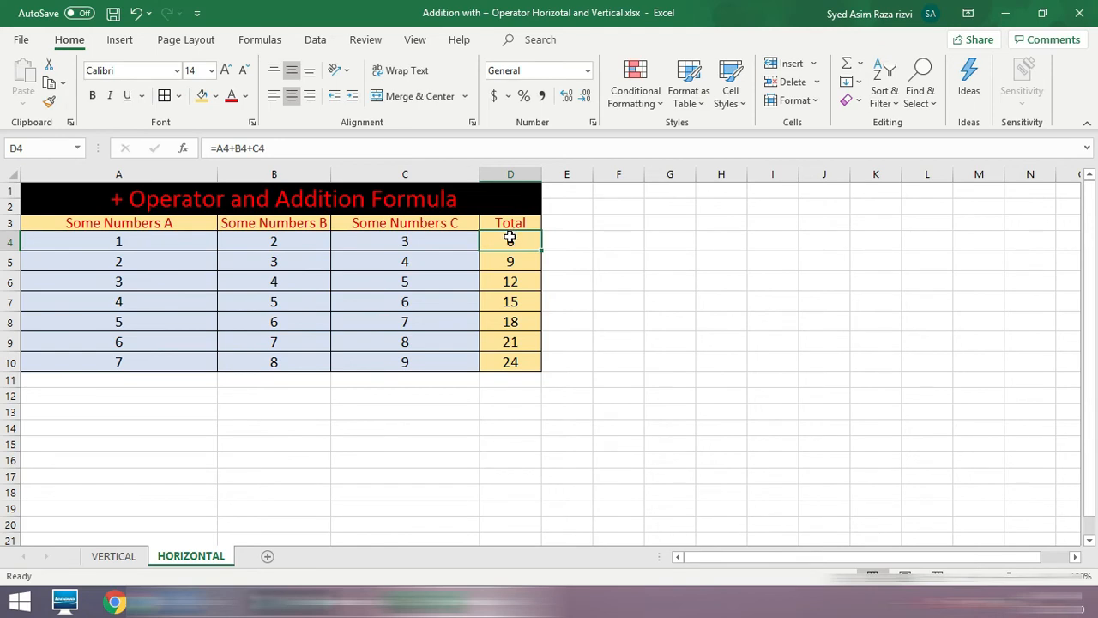
Clear the existing totals from D4:D10 and widen the Total column
{"action": "left_click_drag", "start_coordinate": [510, 237], "coordinate": [509, 362]}
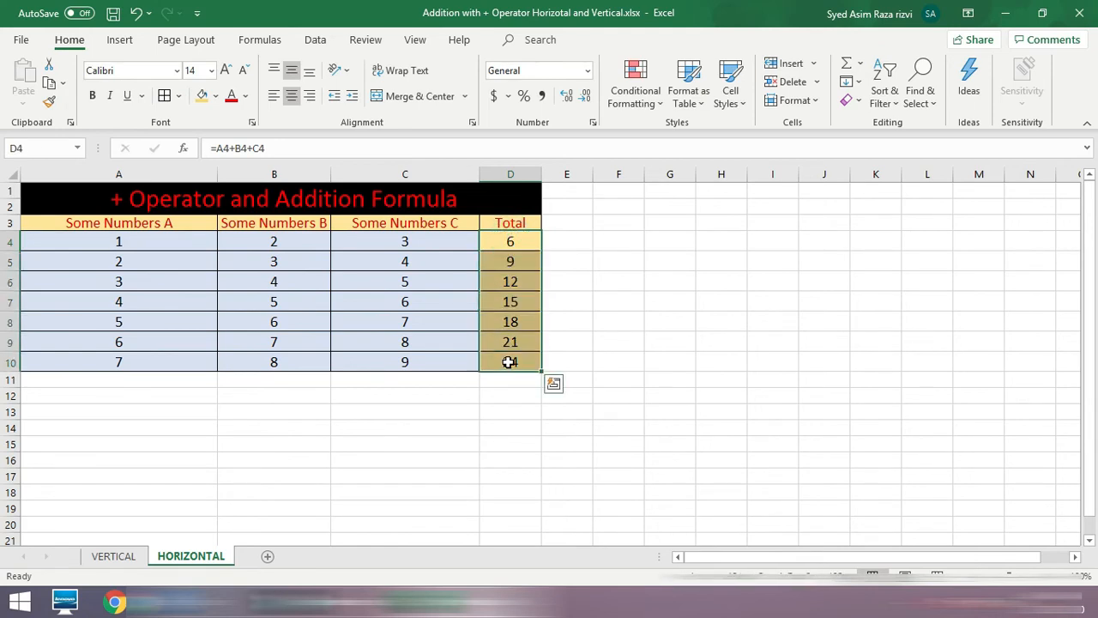
{"action": "key", "text": "Delete"}
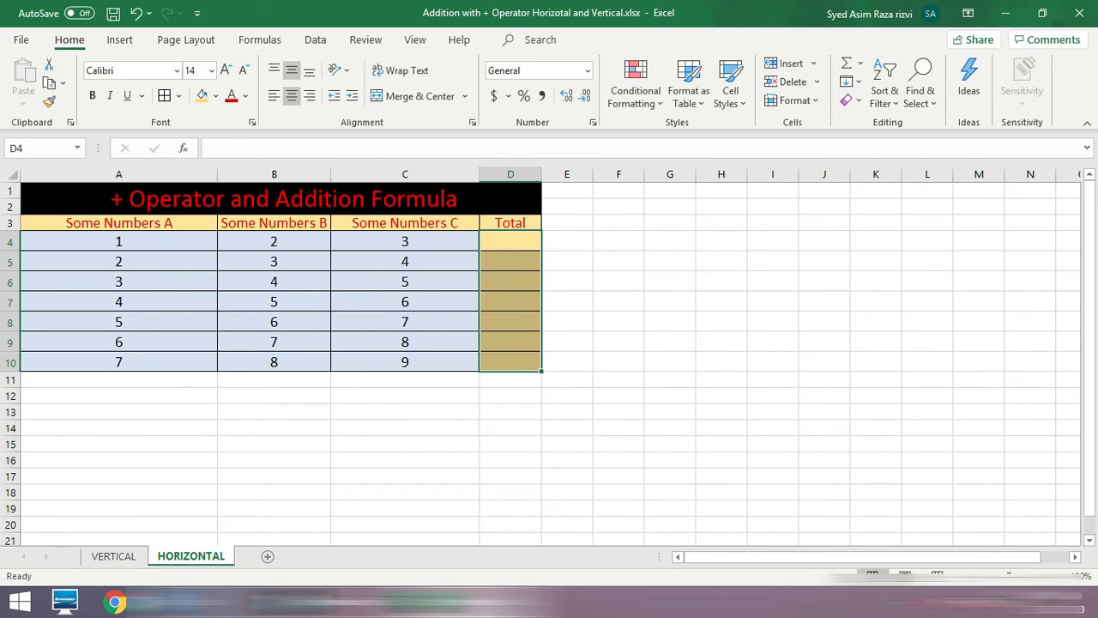
{"action": "scroll", "coordinate": [893, 470], "scroll_direction": "up", "scroll_amount": 3}
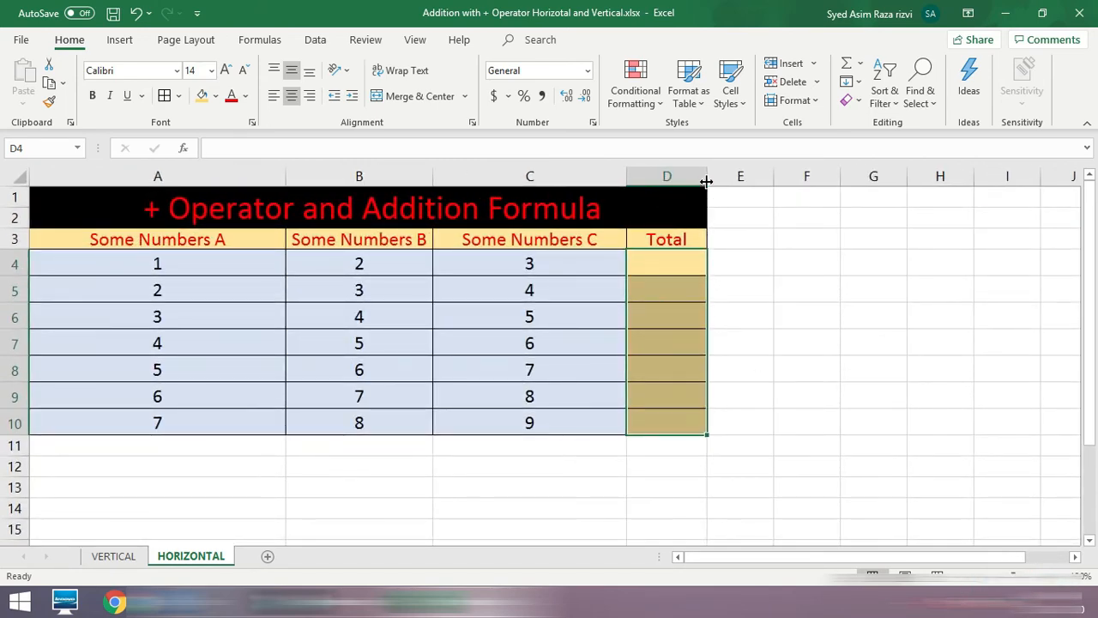
{"action": "left_click_drag", "start_coordinate": [708, 178], "coordinate": [755, 187]}
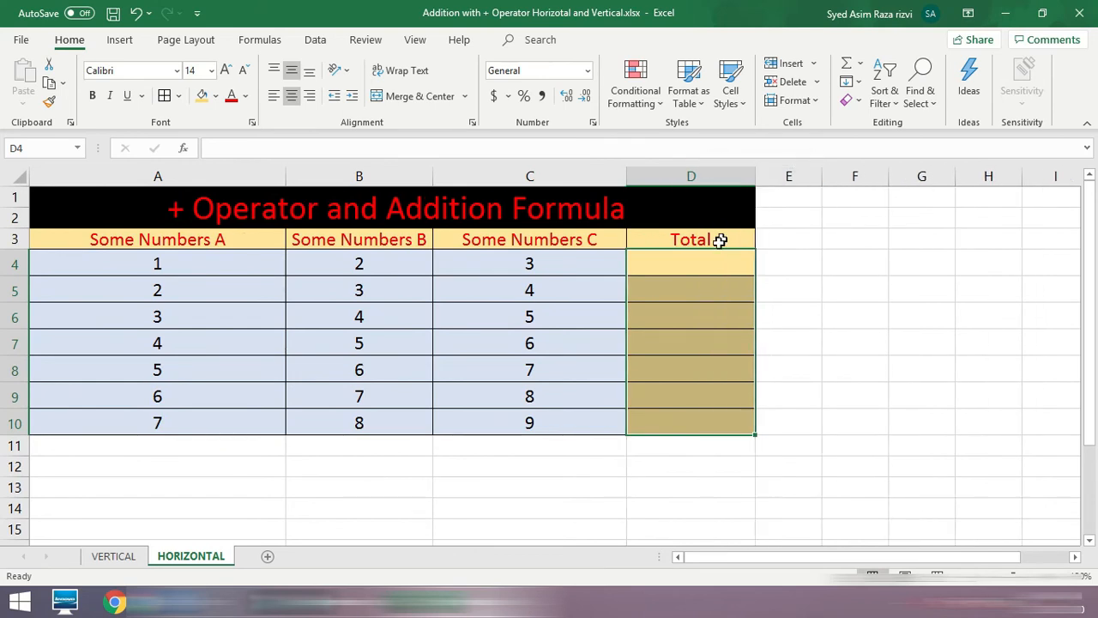
Enter the formula =A4+B4+C4 in D4 to add the first row's three numbers
{"action": "left_click", "coordinate": [705, 255]}
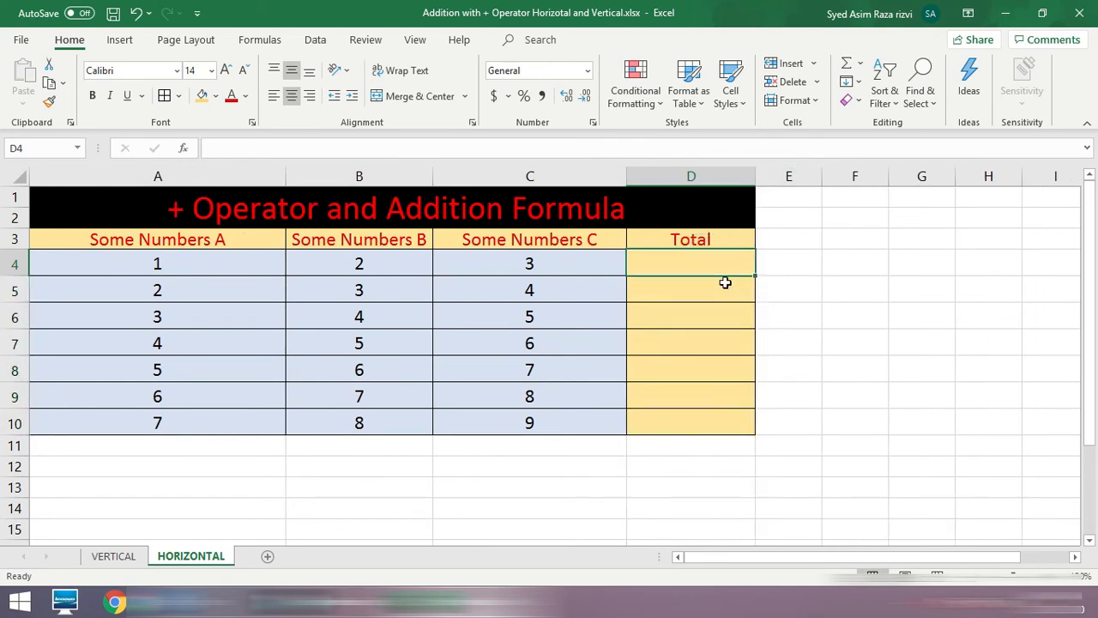
{"action": "type", "text": "="}
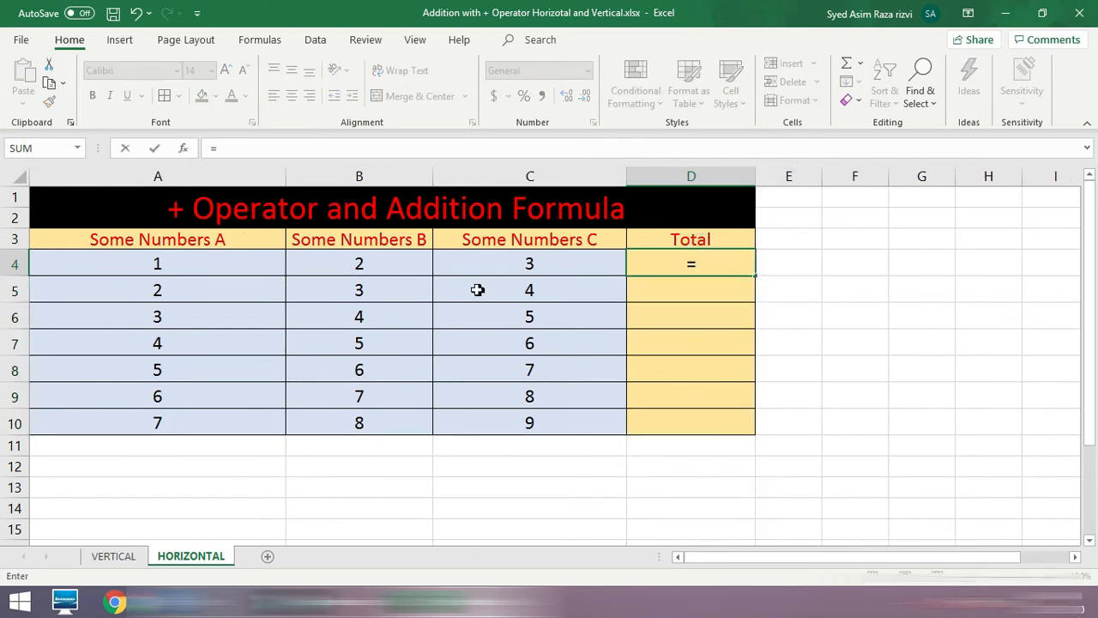
{"action": "left_click", "coordinate": [174, 265]}
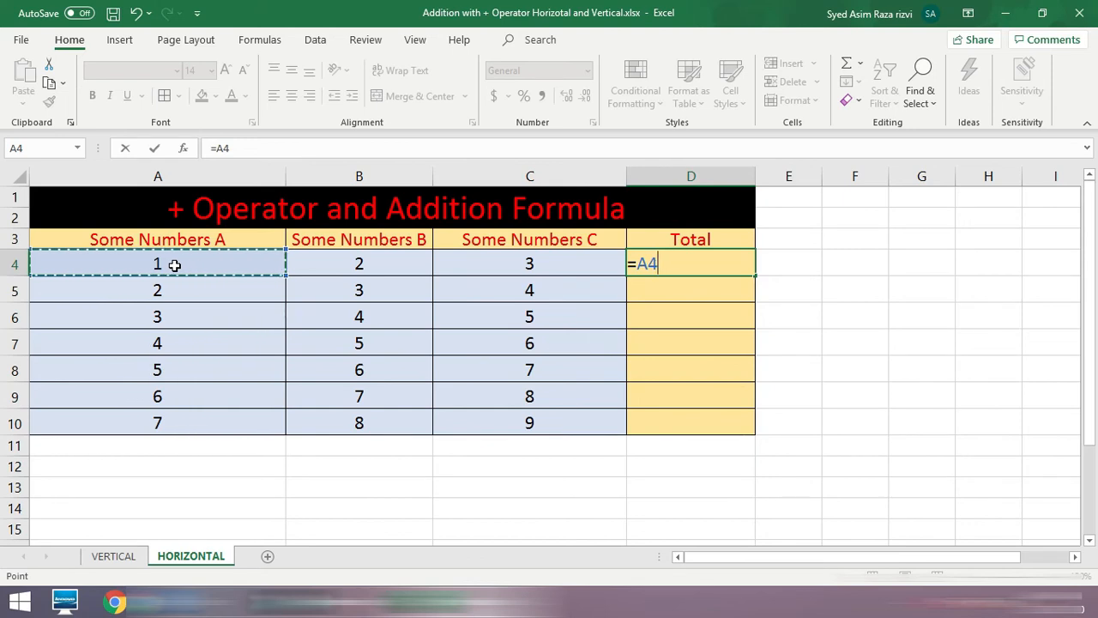
{"action": "key", "text": "BackSpace"}
{"action": "key", "text": "BackSpace"}
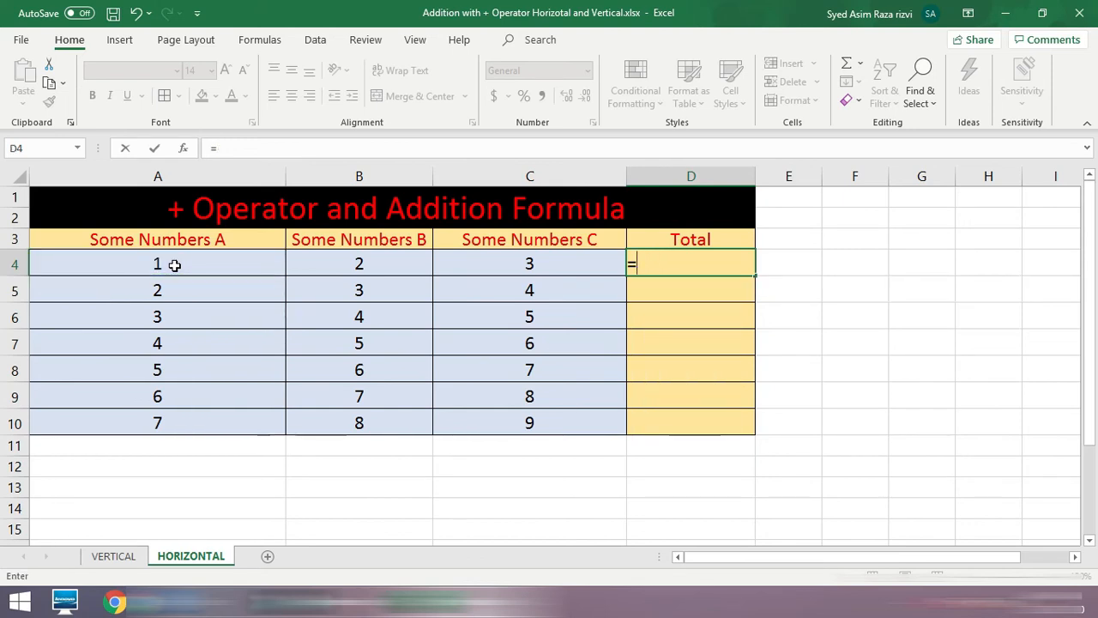
{"action": "left_click", "coordinate": [174, 266]}
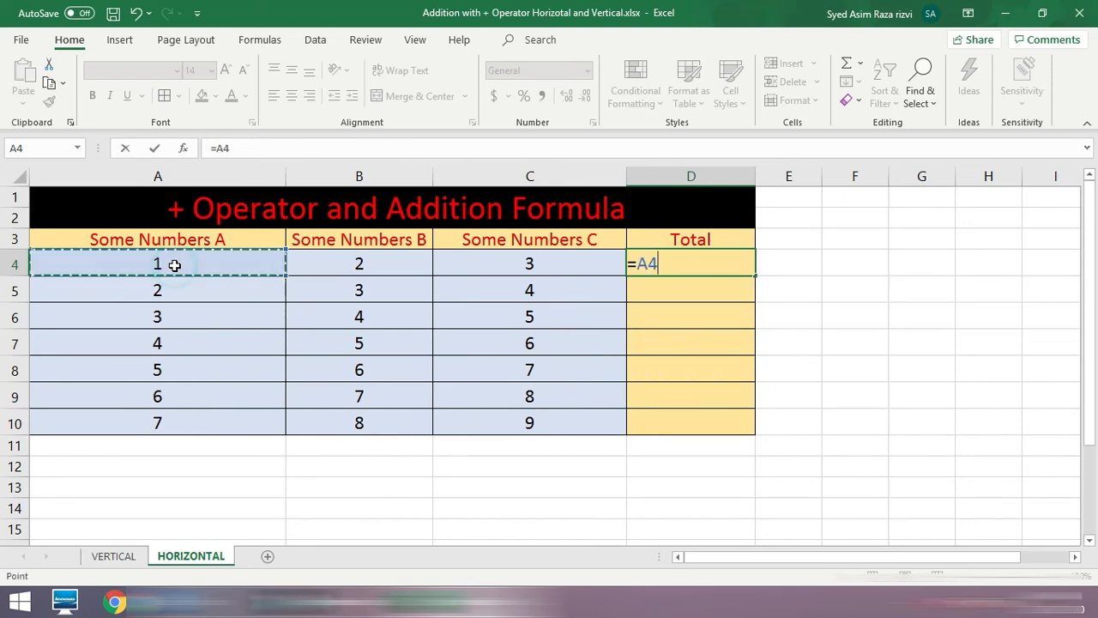
{"action": "type", "text": "+"}
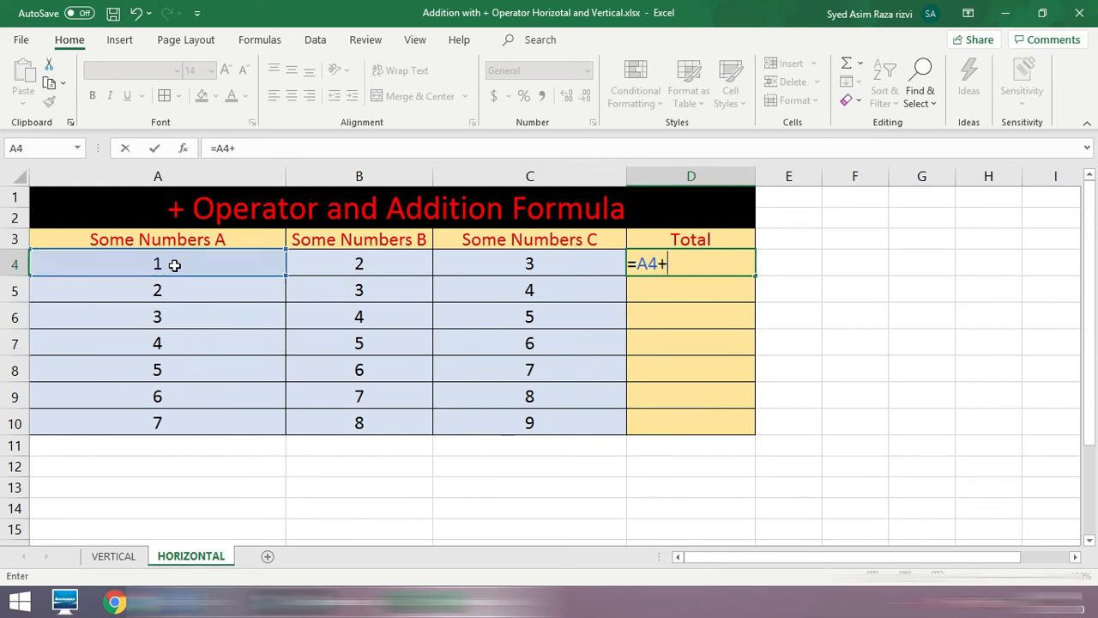
{"action": "left_click", "coordinate": [384, 262]}
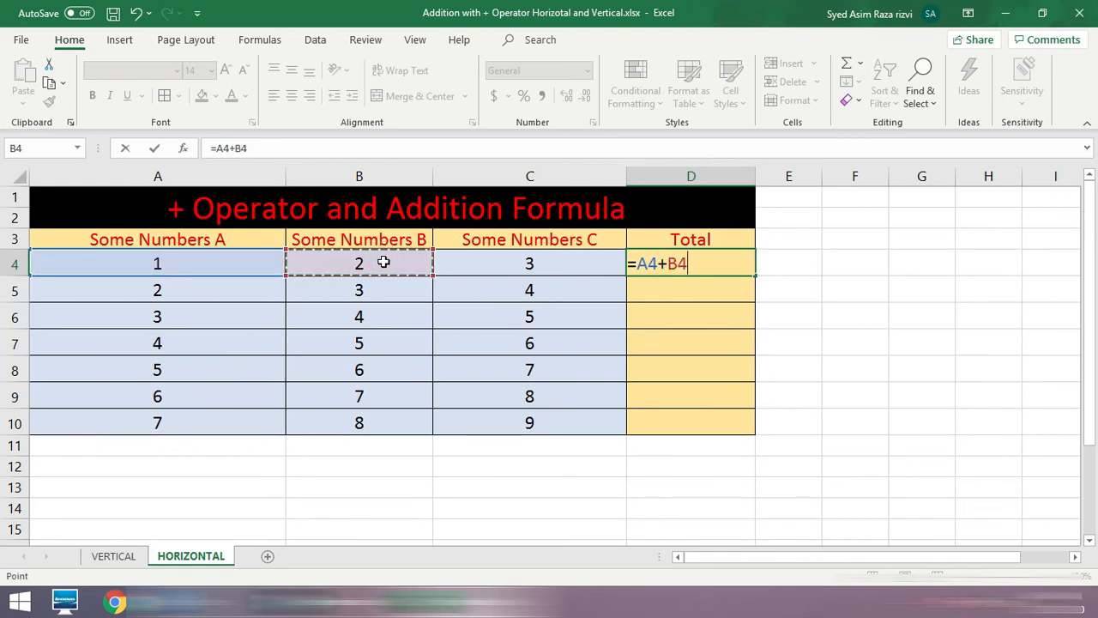
{"action": "type", "text": "+"}
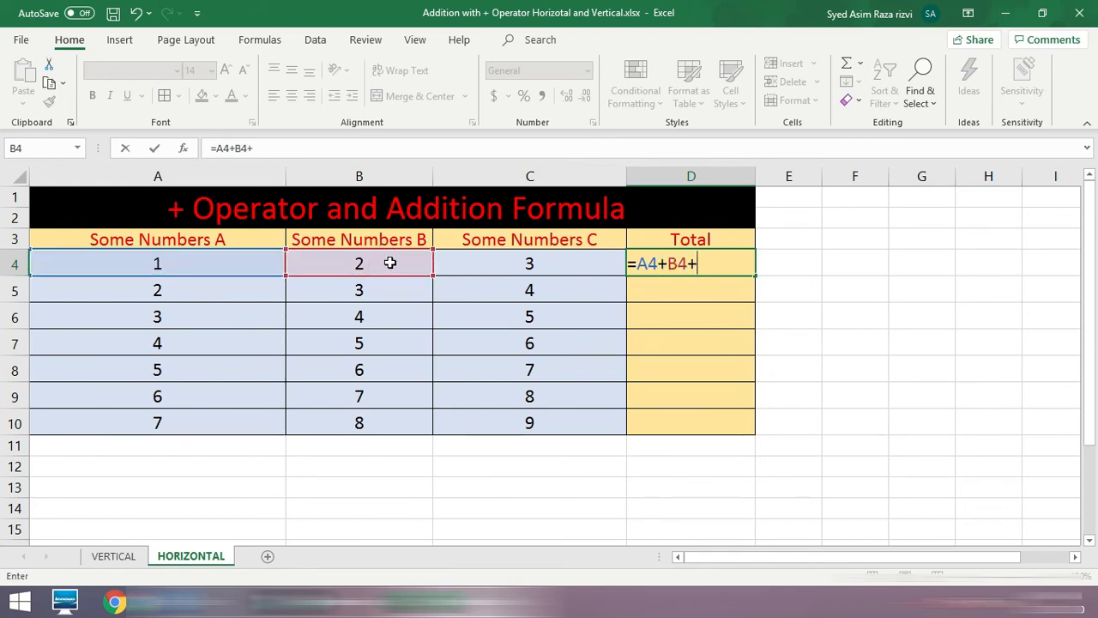
{"action": "left_click", "coordinate": [507, 265]}
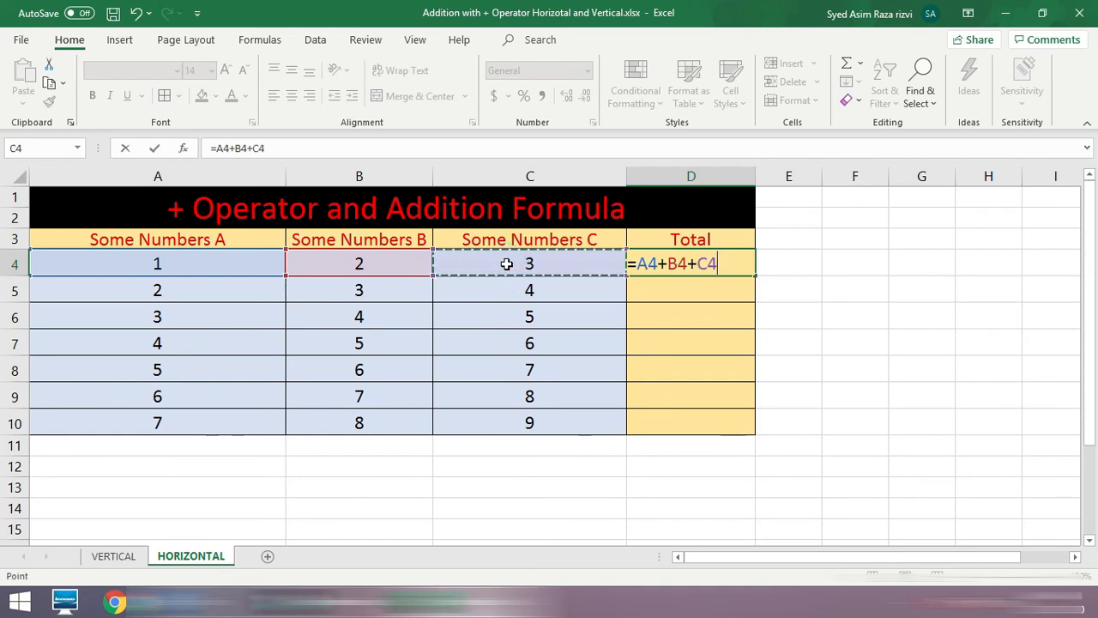
{"action": "key", "text": "Return"}
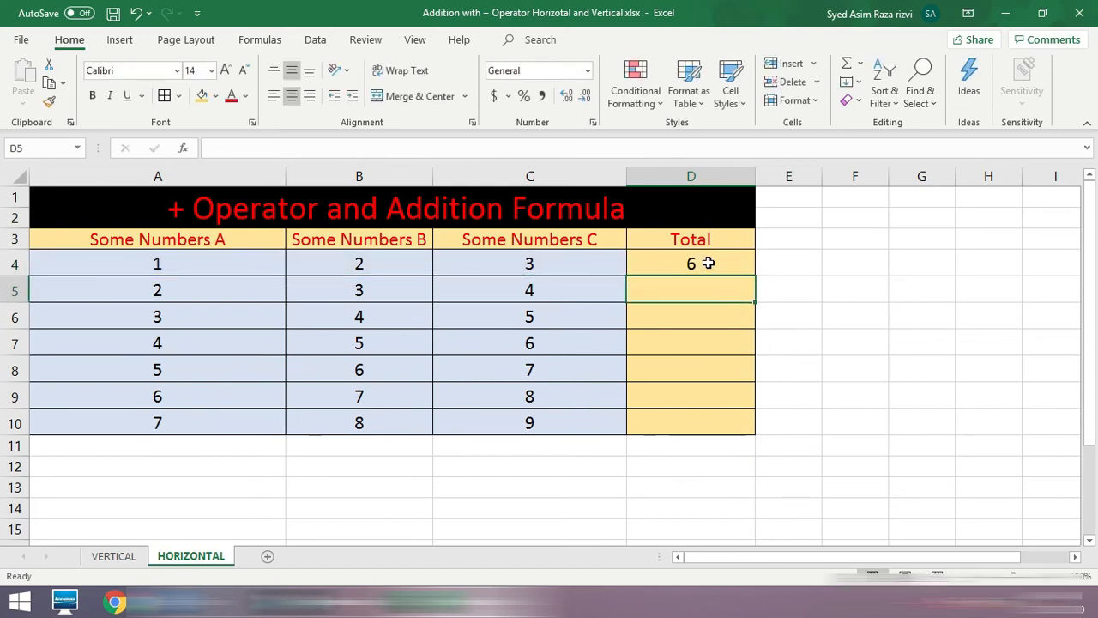
Review the addends in A4:C4 and copy the addition formula from D4 down through D10
{"action": "left_click", "coordinate": [224, 264]}
{"action": "left_click", "coordinate": [418, 261]}
{"action": "left_click", "coordinate": [515, 262]}
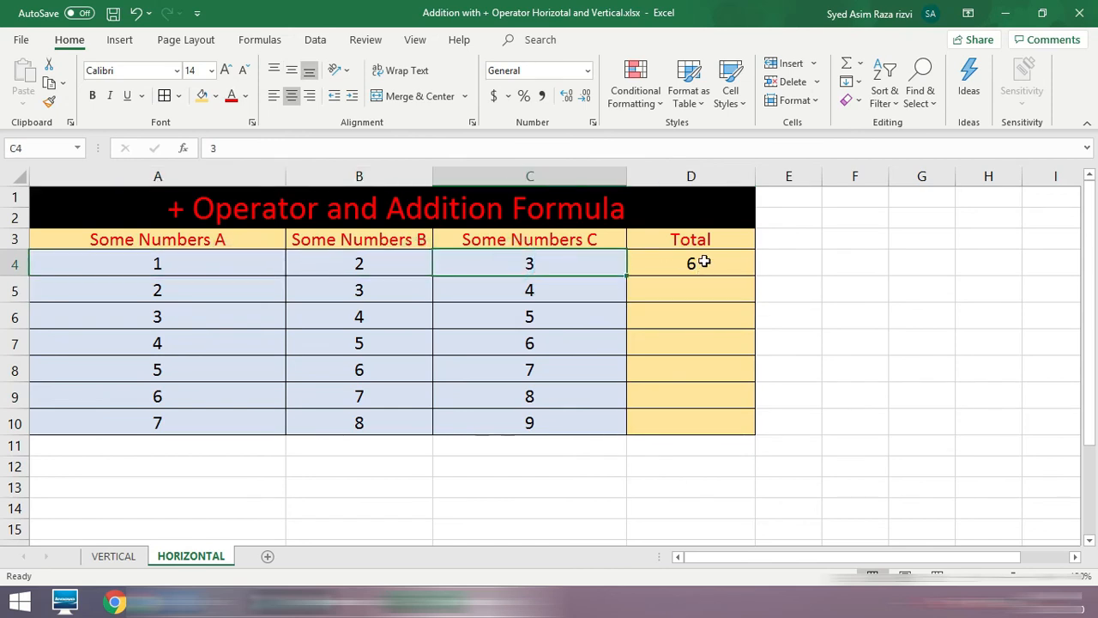
{"action": "left_click", "coordinate": [703, 262]}
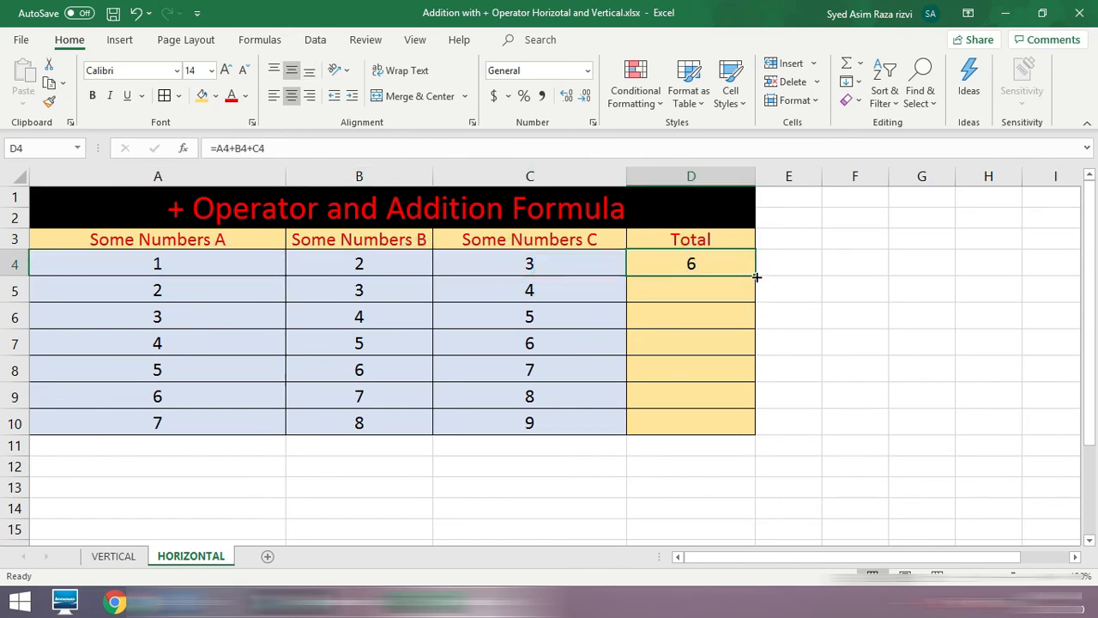
{"action": "left_click_drag", "start_coordinate": [756, 276], "coordinate": [737, 426]}
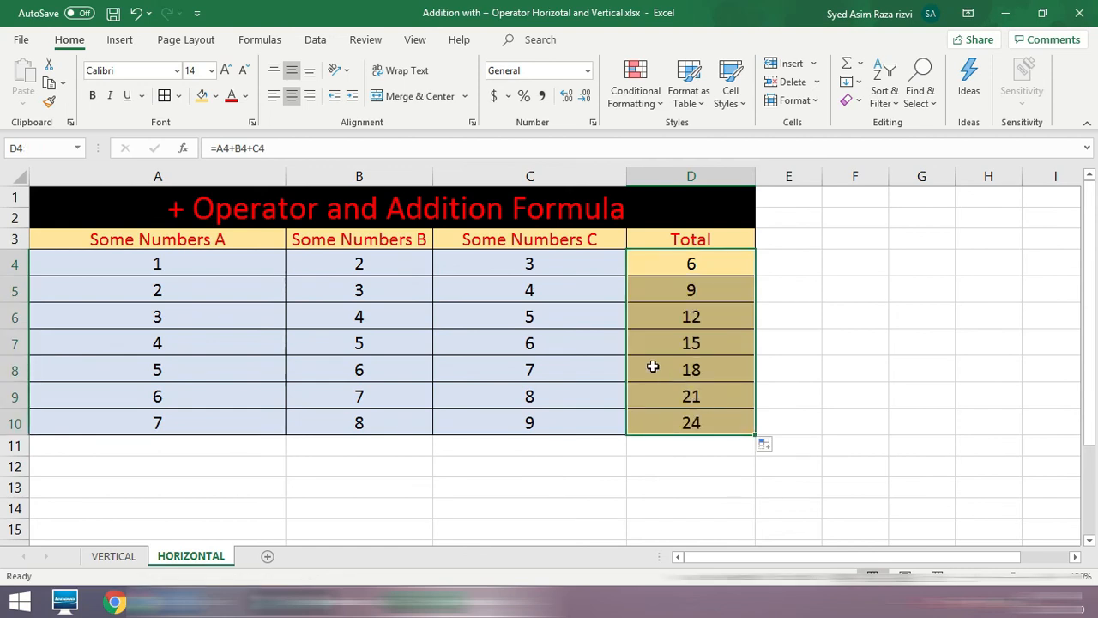
Check row 5's numbers against the formula in D5, and review the numbers in A10:C10
{"action": "left_click", "coordinate": [356, 292]}
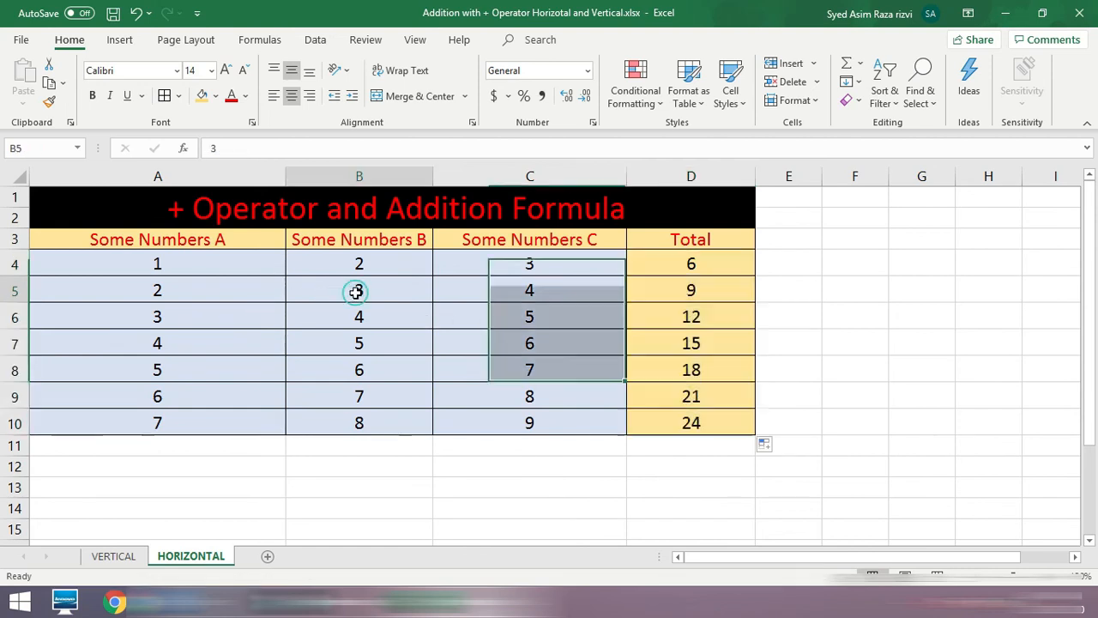
{"action": "left_click", "coordinate": [522, 290]}
{"action": "left_click", "coordinate": [701, 290]}
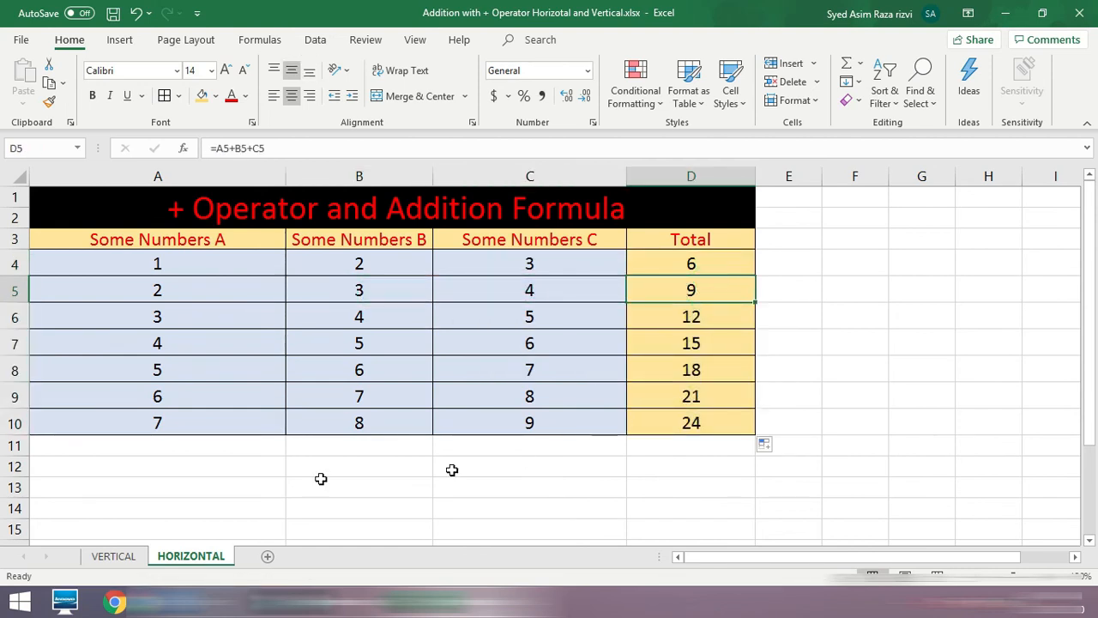
{"action": "left_click", "coordinate": [148, 427]}
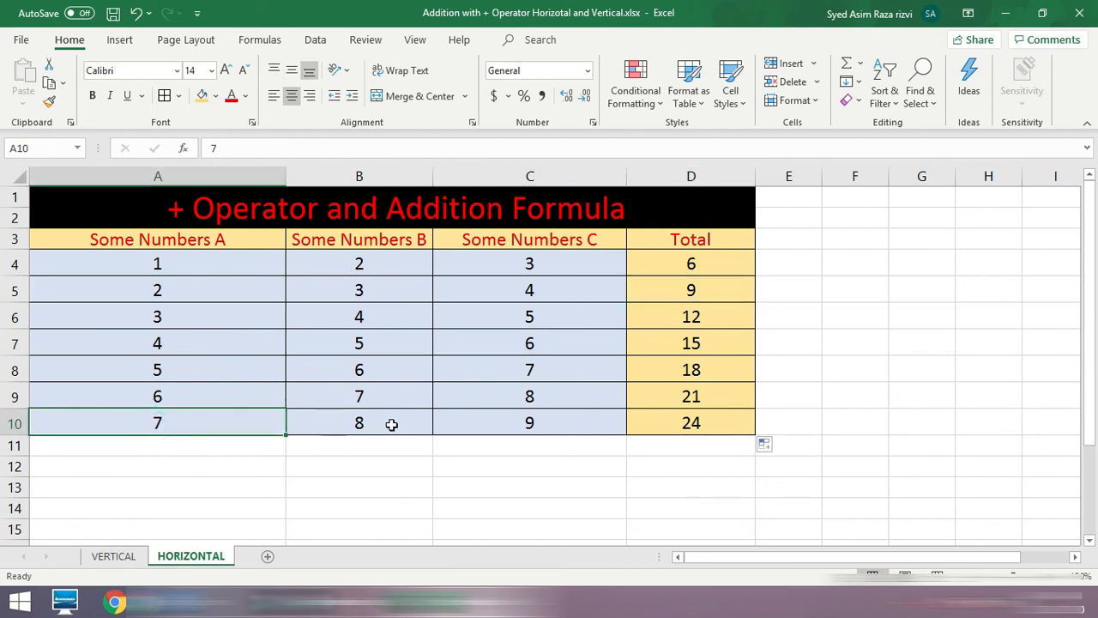
{"action": "left_click", "coordinate": [390, 425]}
{"action": "left_click", "coordinate": [506, 423]}
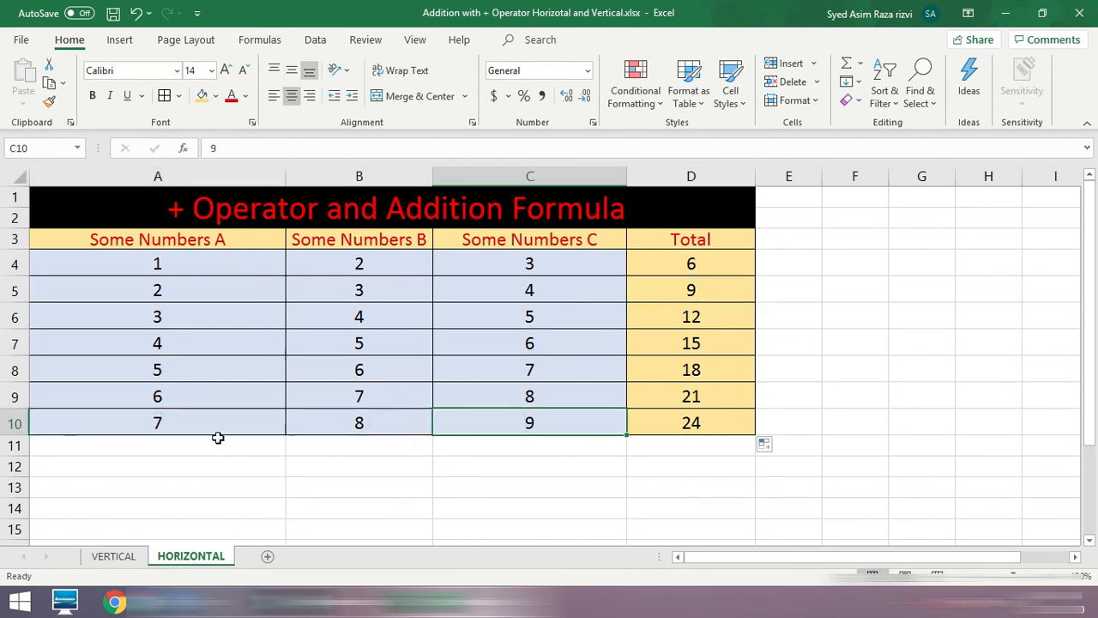
Replace the numbers in A10, B10 and C10 with 10 each
{"action": "left_click", "coordinate": [156, 422]}
{"action": "type", "text": "10"}
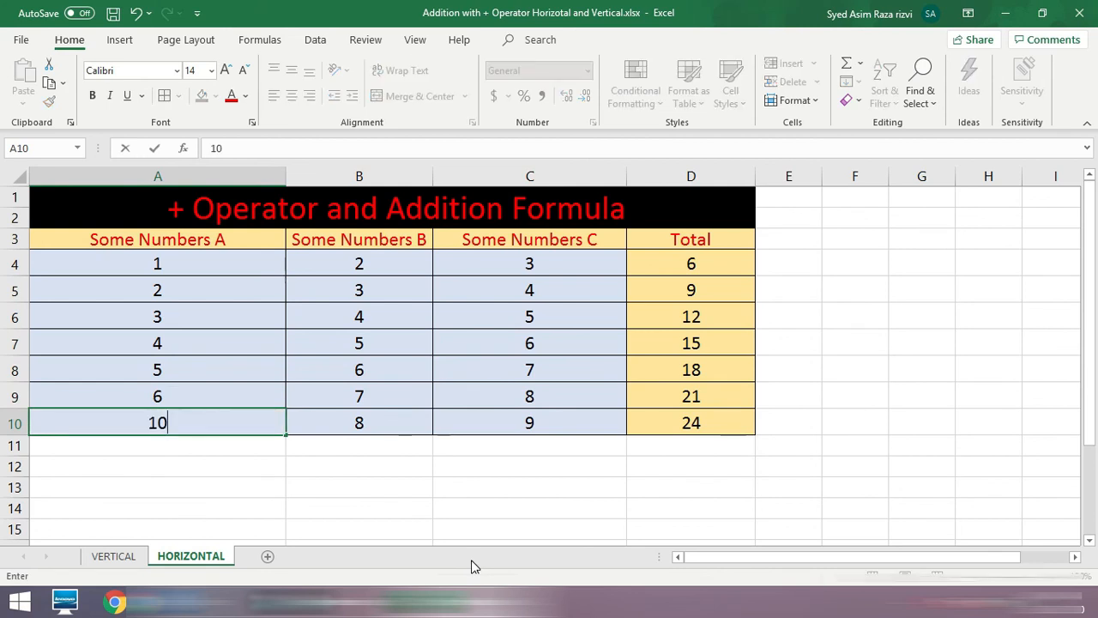
{"action": "key", "text": "Tab"}
{"action": "type", "text": "10"}
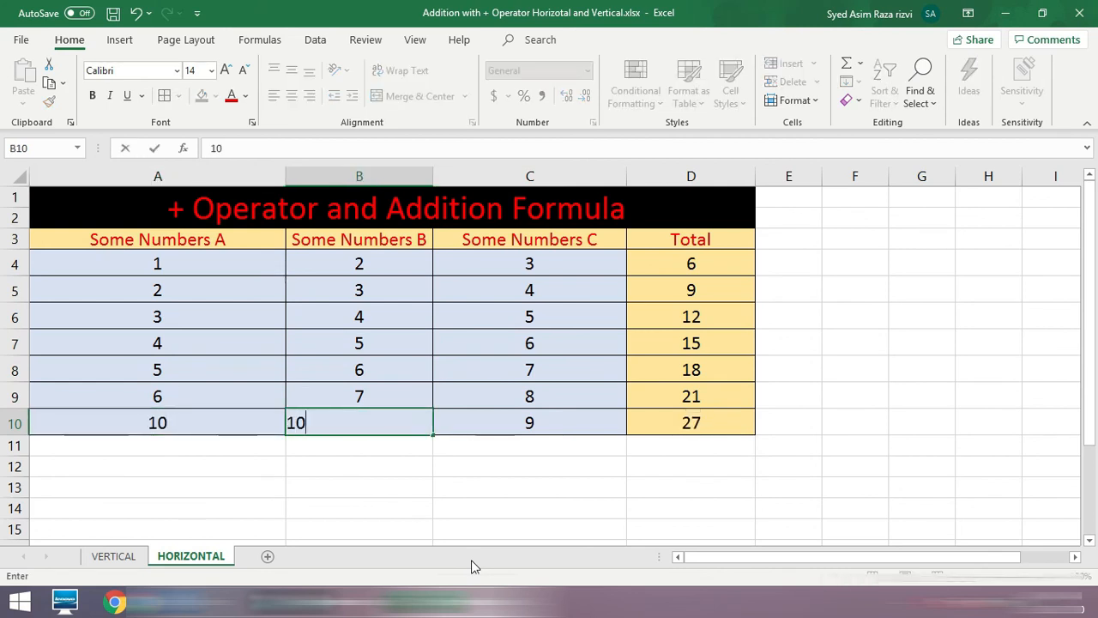
{"action": "key", "text": "Tab"}
{"action": "type", "text": "10"}
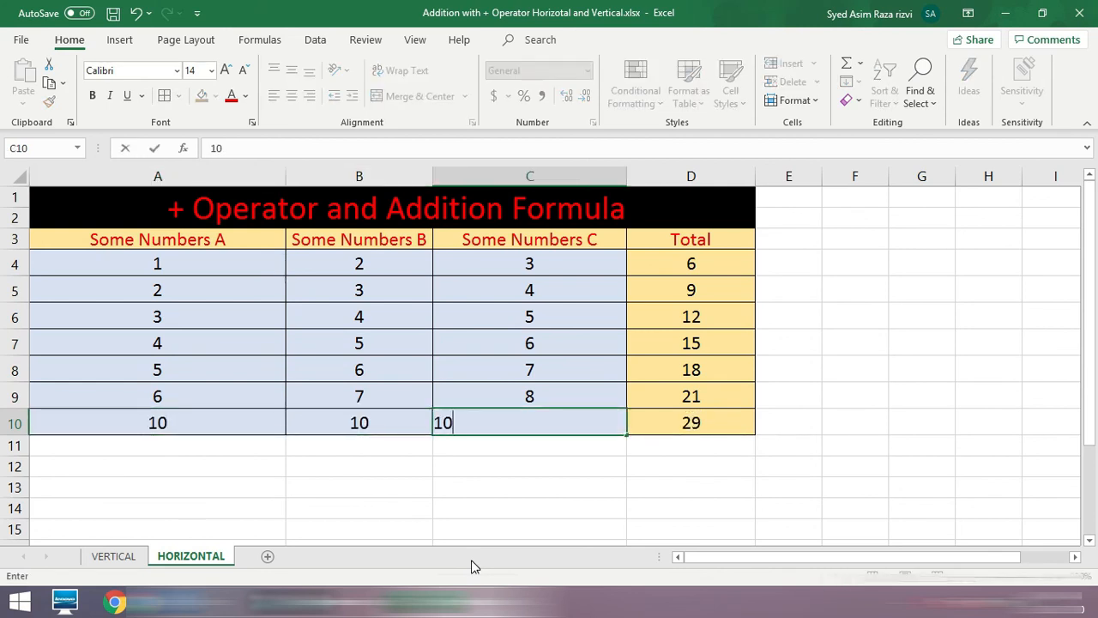
{"action": "key", "text": "Return"}
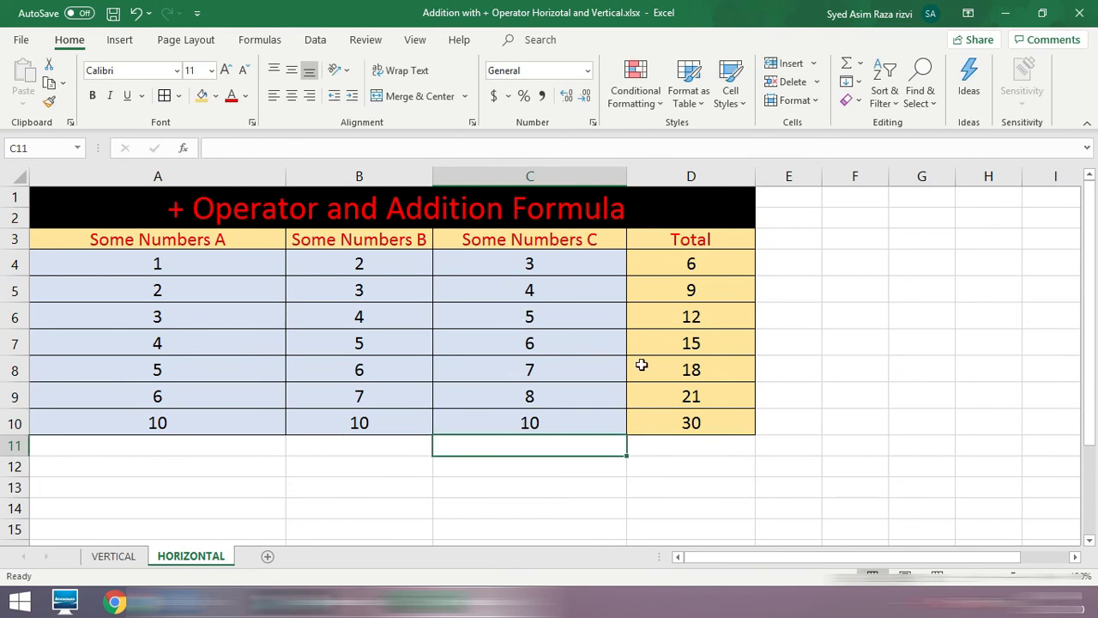
Inspect the addition formula in D10 and the one in A6 of the VERTICAL sheet
{"action": "left_click", "coordinate": [683, 417]}
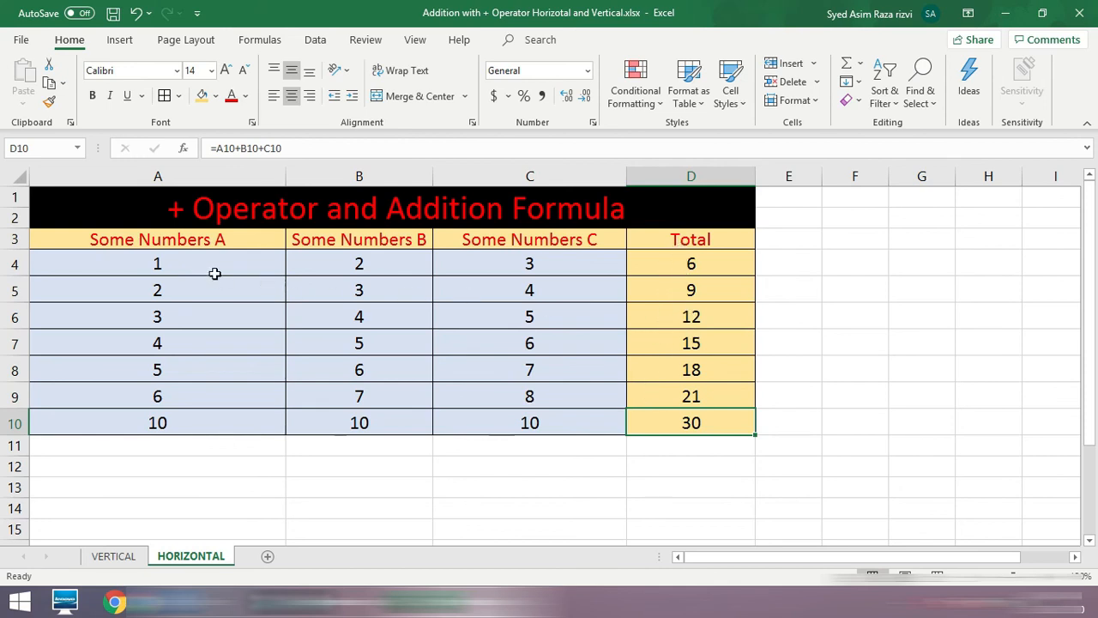
{"action": "left_click", "coordinate": [114, 556]}
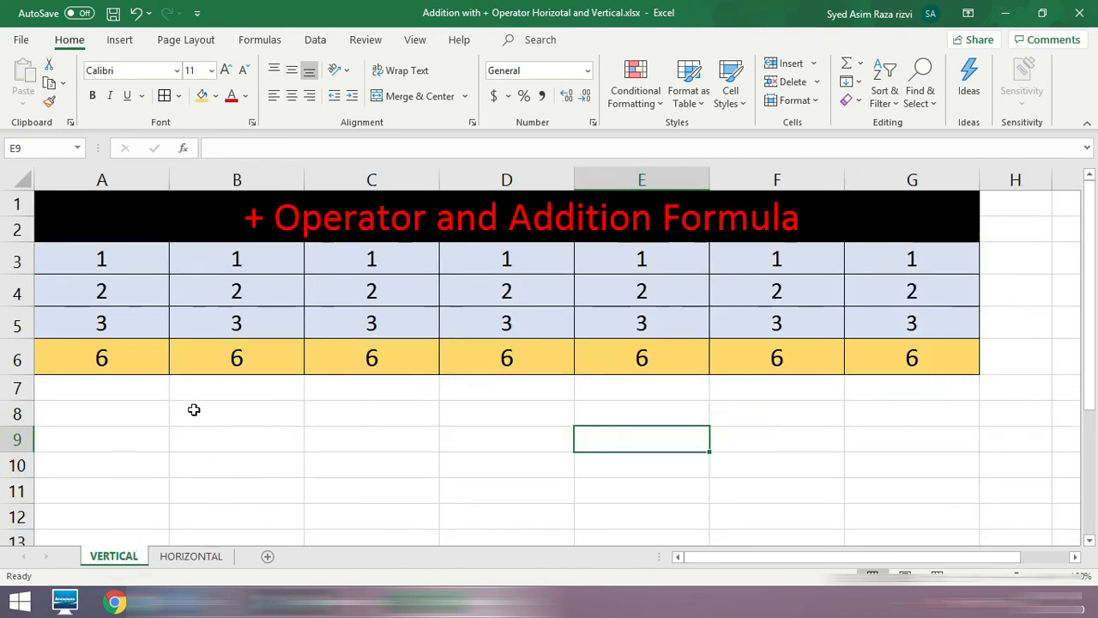
{"action": "left_click", "coordinate": [129, 360]}
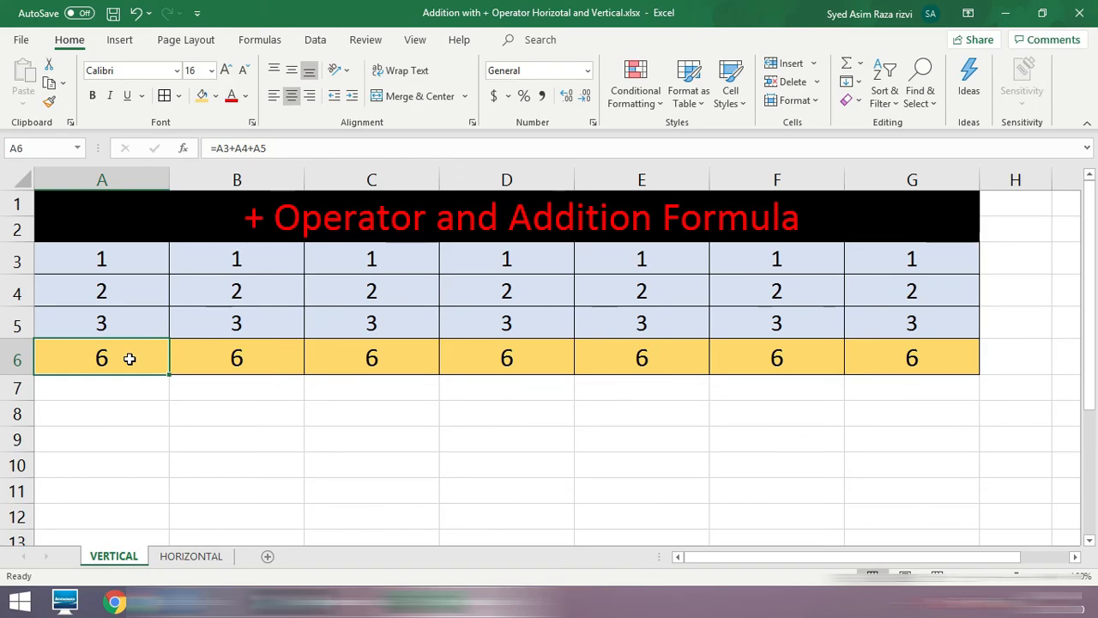